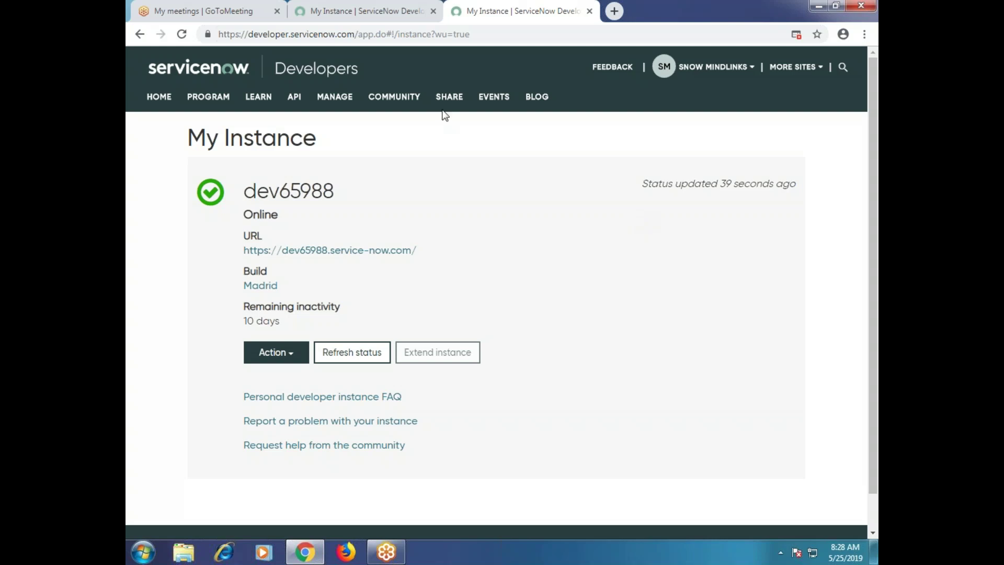
# Open the dev65988 instance login page in a new tab, close the duplicate tab, and select its URL.
pyautogui.click(378, 252)
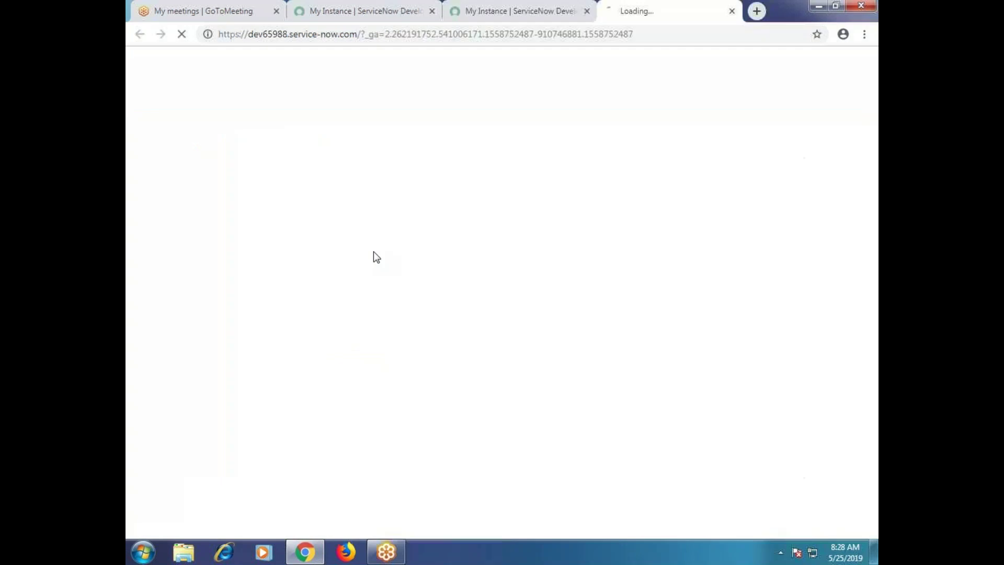
pyautogui.click(587, 11)
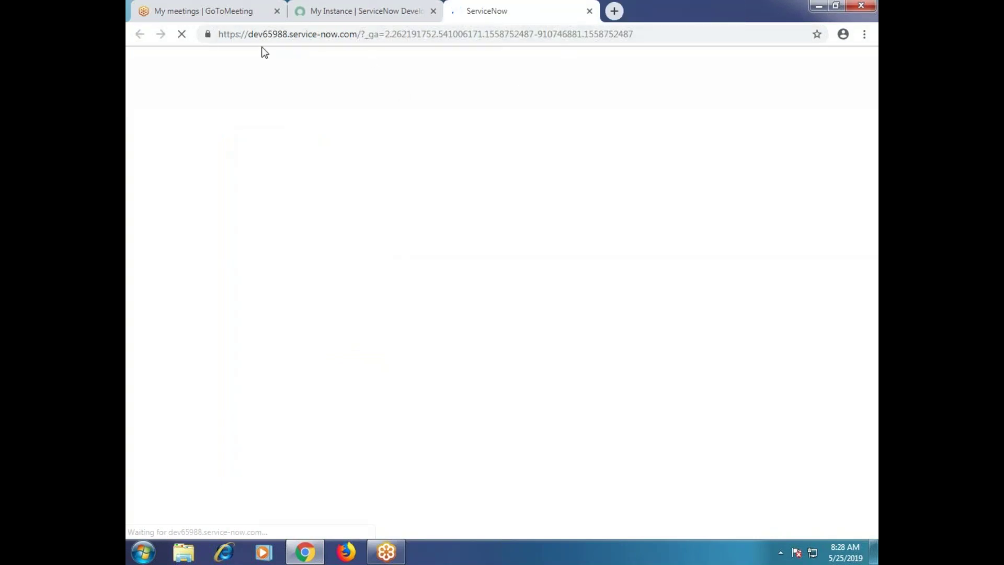
pyautogui.moveTo(217, 35); pyautogui.dragTo(359, 38)
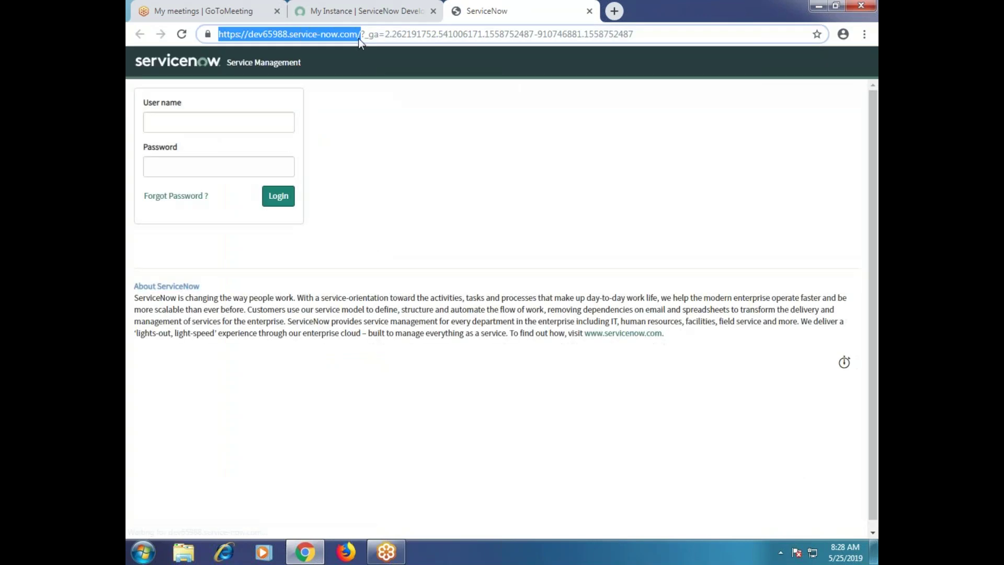
# Attempt to log in with user name admin and the account password.
pyautogui.click(247, 123)
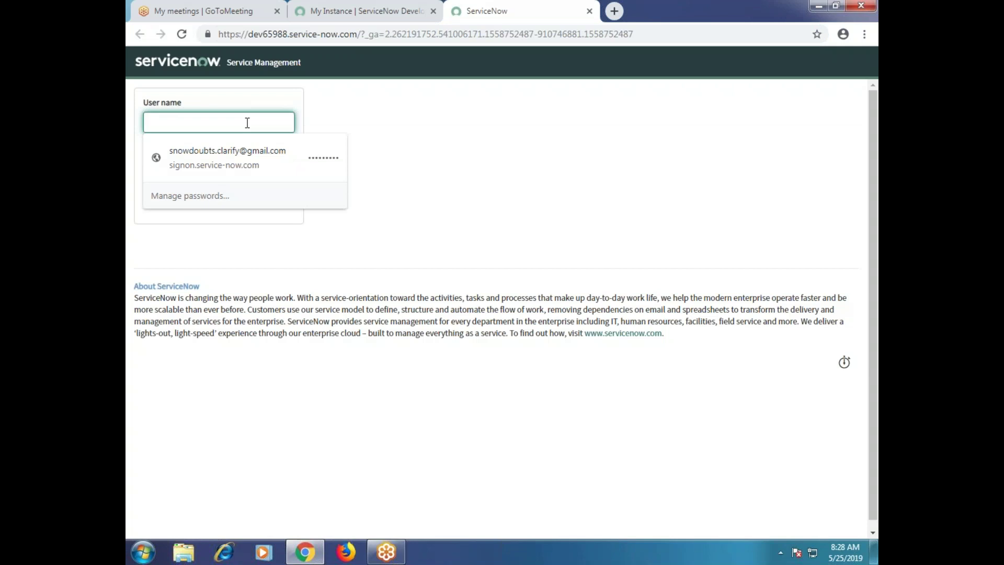
pyautogui.write('admin')
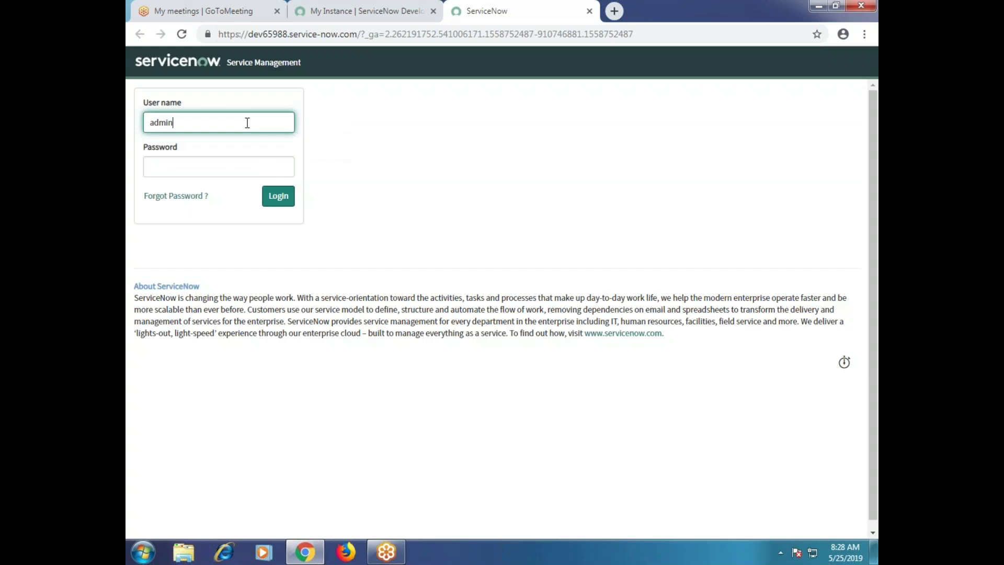
pyautogui.press('Tab')
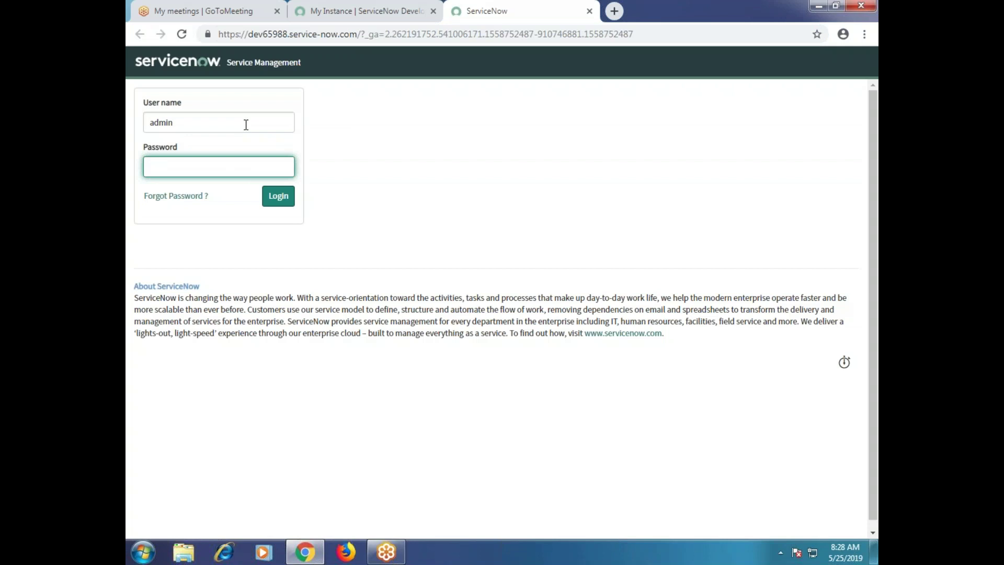
pyautogui.write('**********')
pyautogui.press('Return')
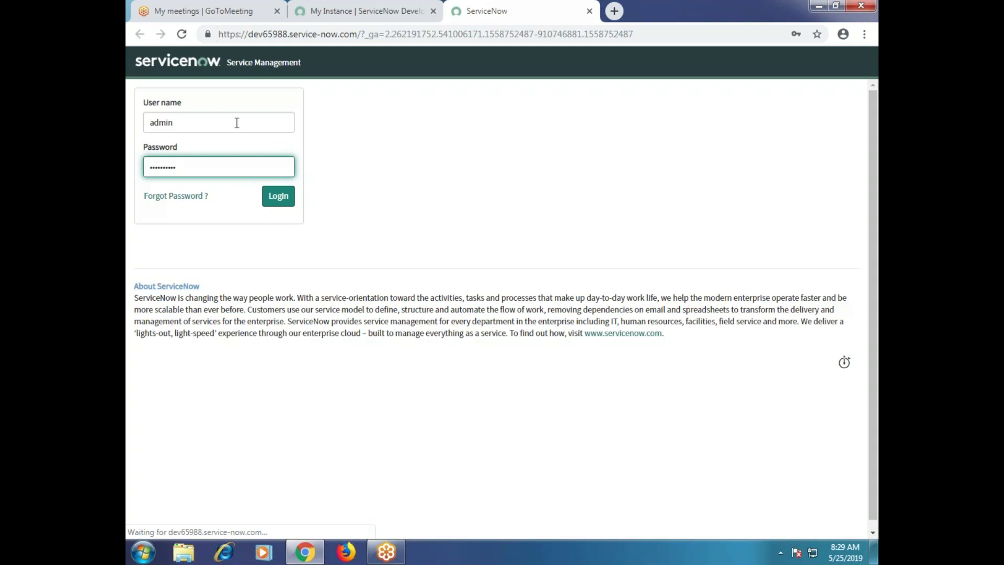
# Re-enter user name admin and the password after the invalid-login error and submit again.
pyautogui.write('admin')
pyautogui.press('Tab')
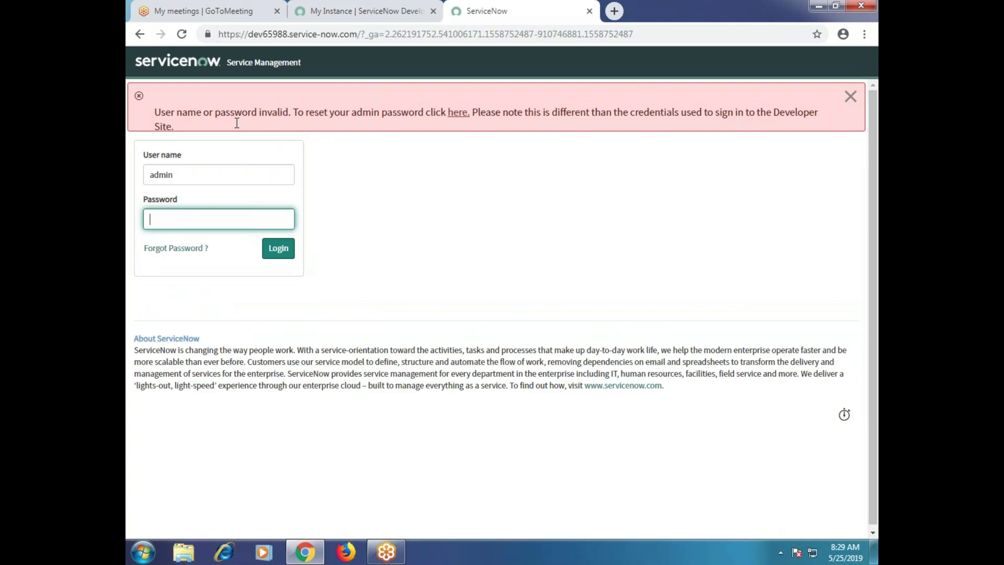
pyautogui.write('•••••••••')
pyautogui.press('Return')
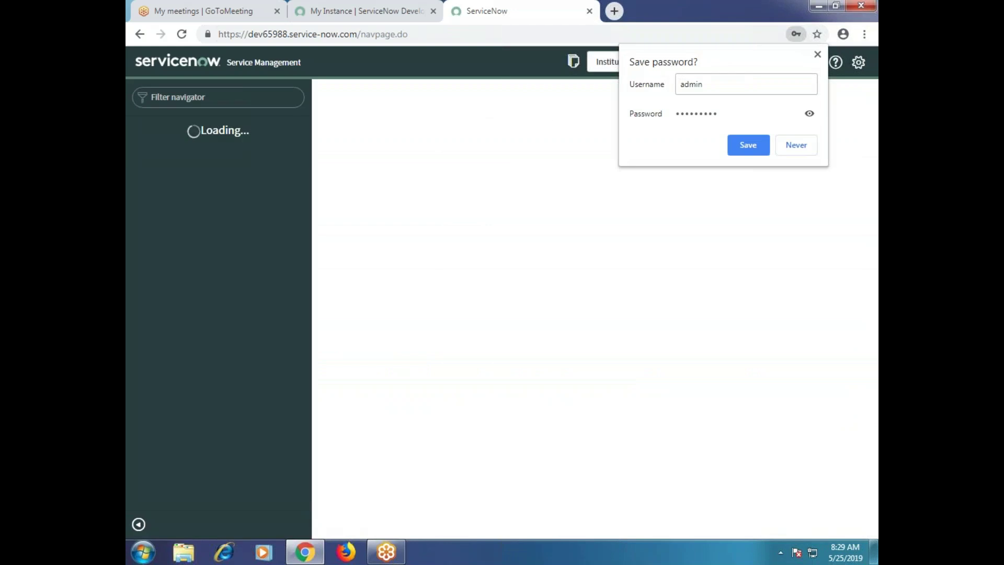
# Save the login password in the browser's Save password prompt.
pyautogui.click(748, 145)
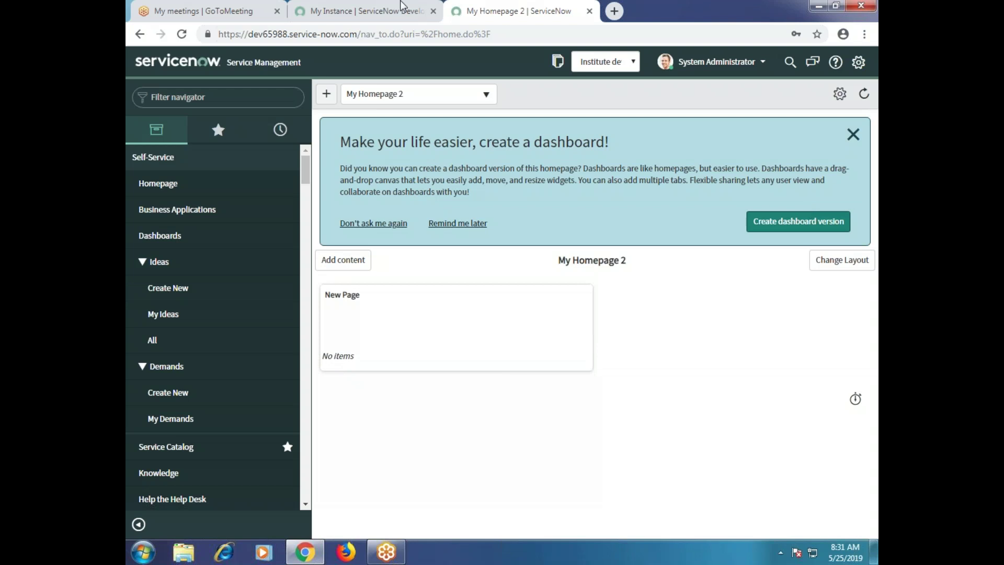
pyautogui.scroll(-2, 277, 210)
pyautogui.scroll(2, 264, 241)
pyautogui.scroll(-4, 268, 265)
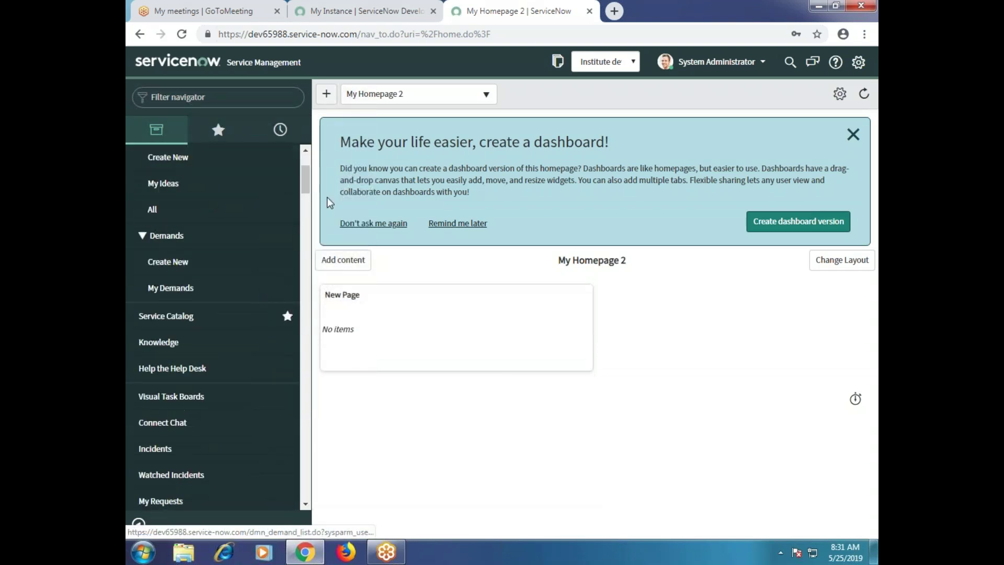
pyautogui.moveTo(307, 198); pyautogui.dragTo(308, 158)
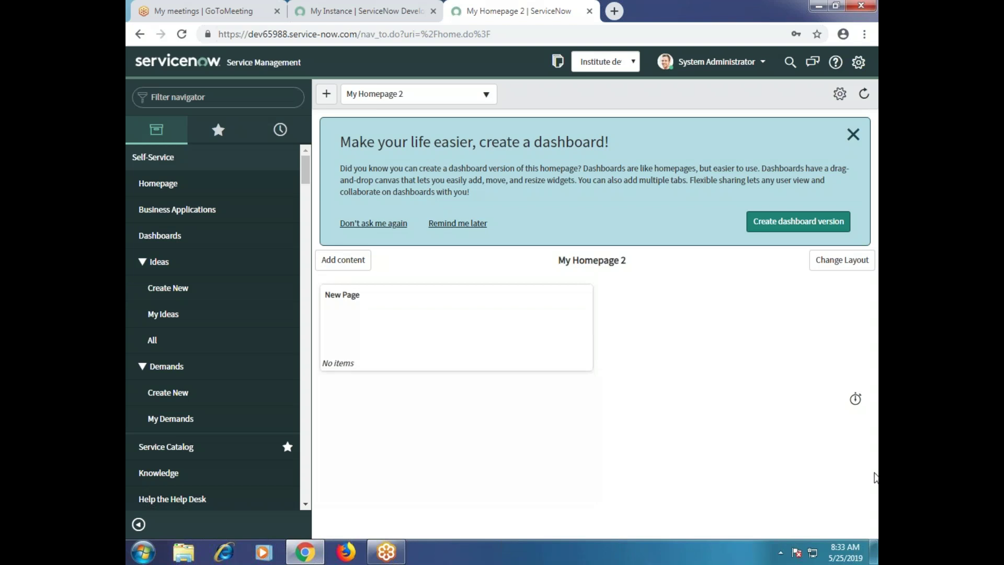
# Filter the navigator for 'incident' and open Incident > Open, listing 41 active incidents.
pyautogui.click(252, 92)
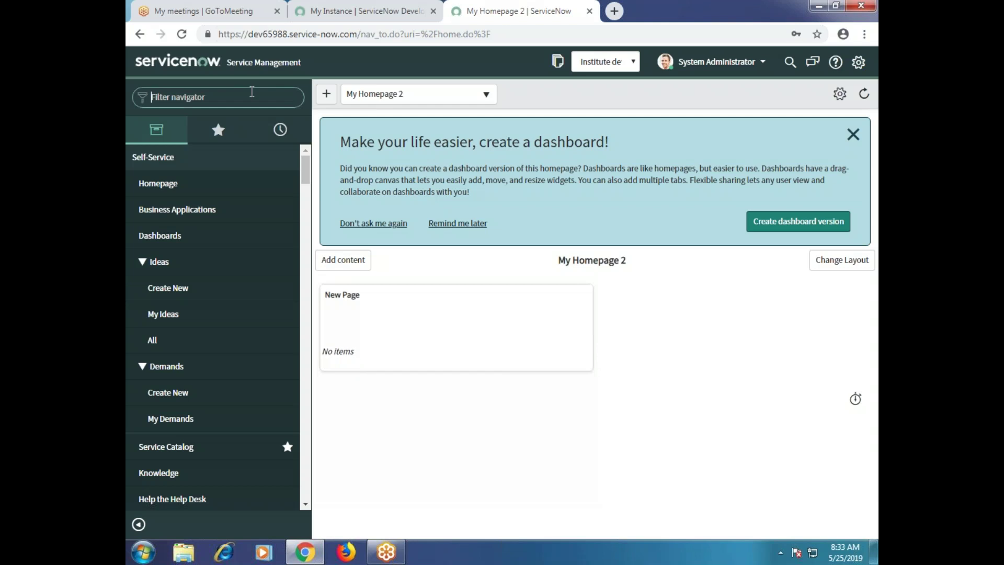
pyautogui.write('incident')
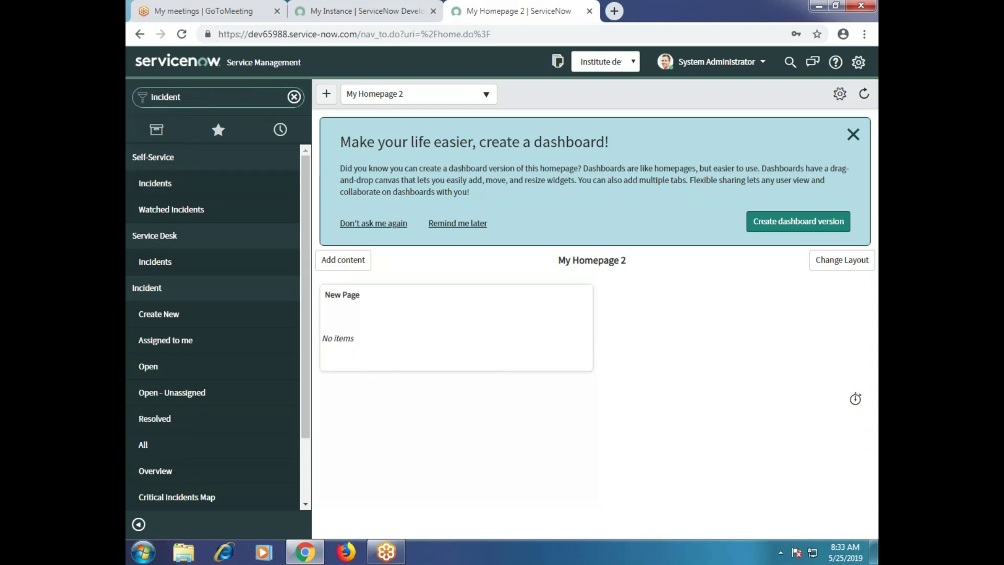
pyautogui.click(158, 314)
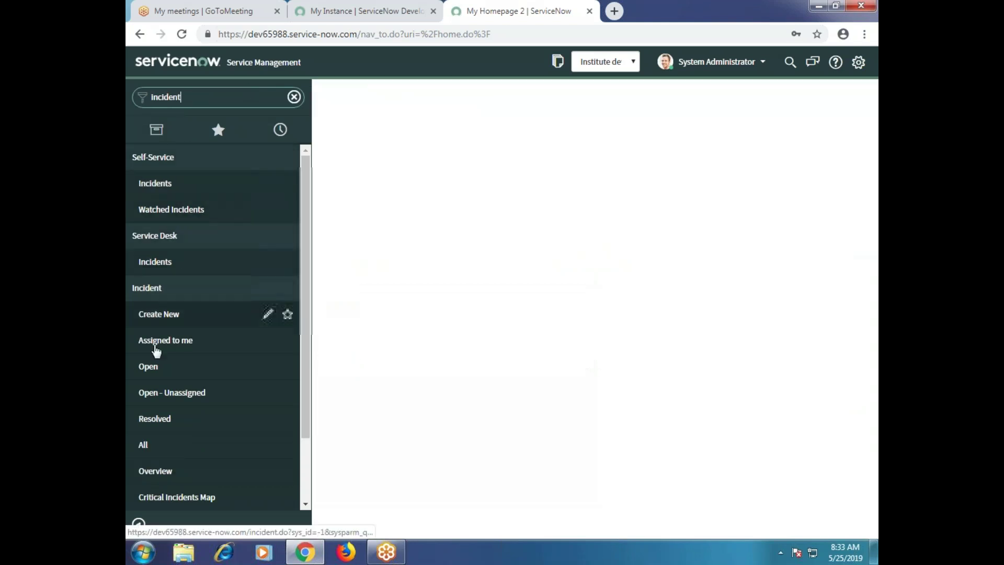
pyautogui.click(149, 366)
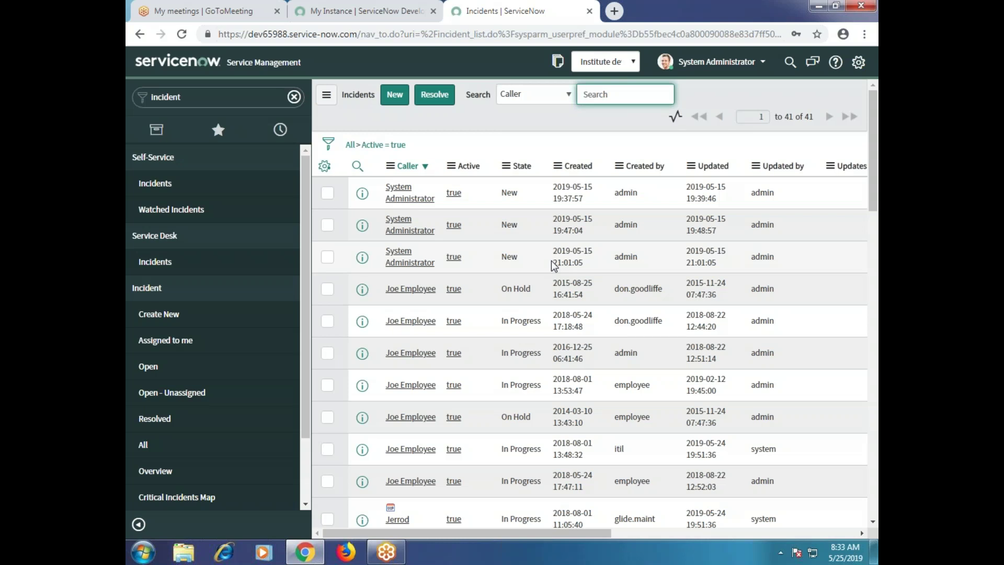
pyautogui.click(158, 375)
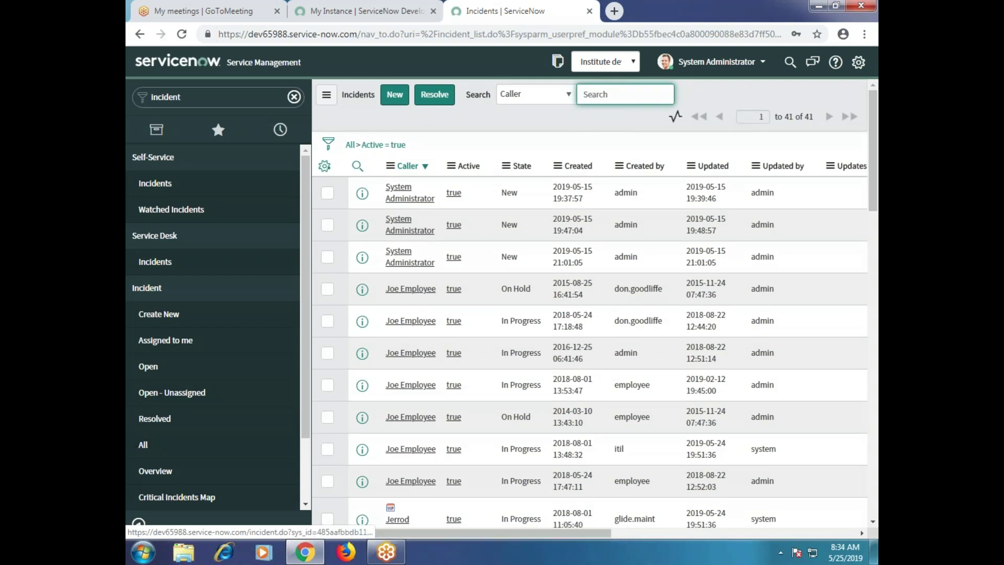
pyautogui.moveTo(389, 29); pyautogui.dragTo(862, 34)
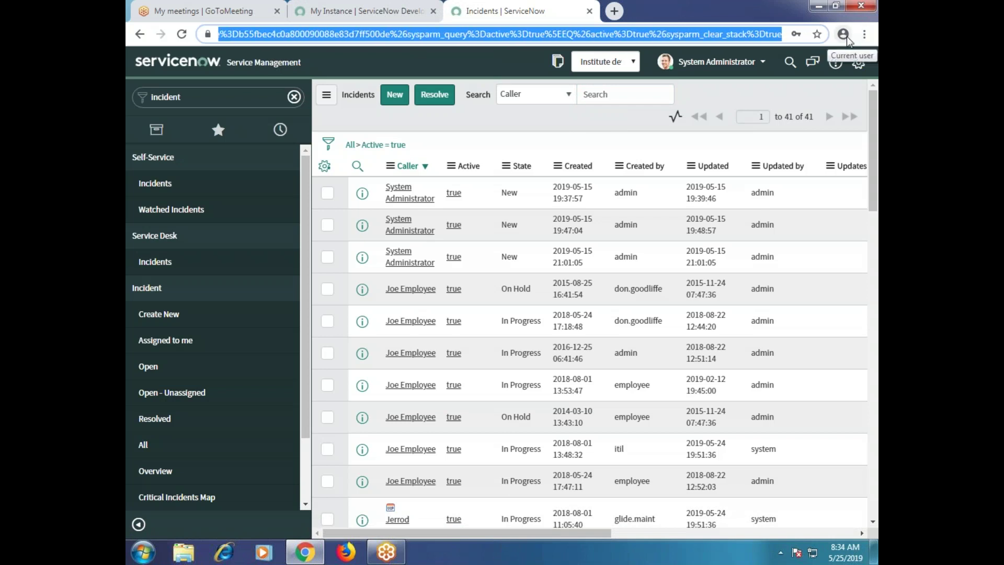
pyautogui.click(585, 130)
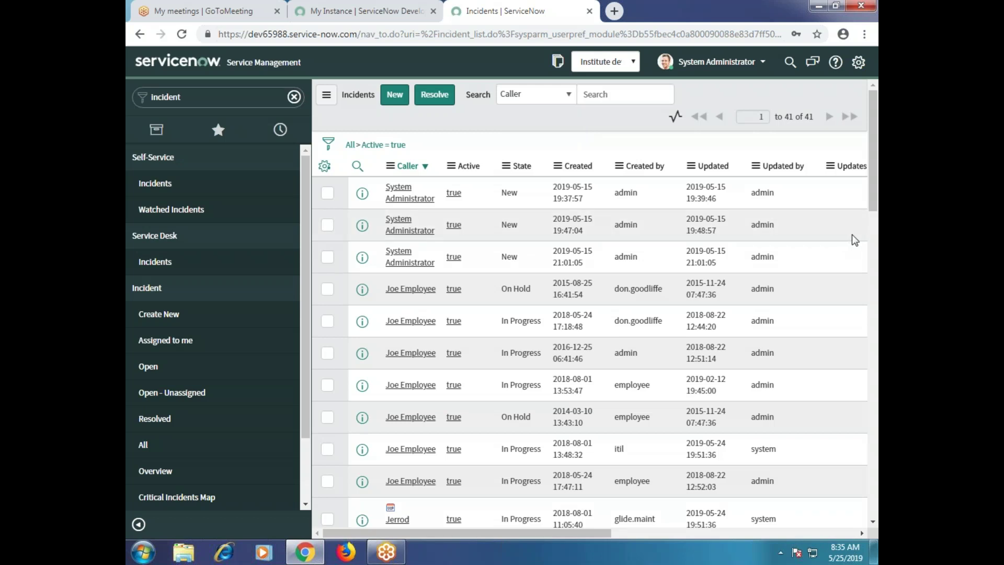
pyautogui.scroll(-10, 366, 272)
pyautogui.scroll(10, 382, 286)
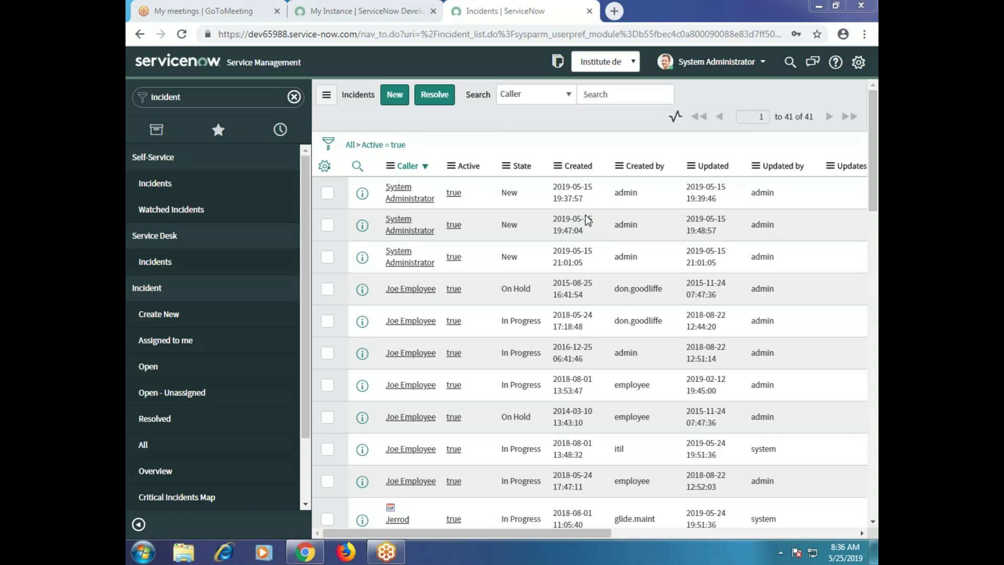
pyautogui.click(585, 219)
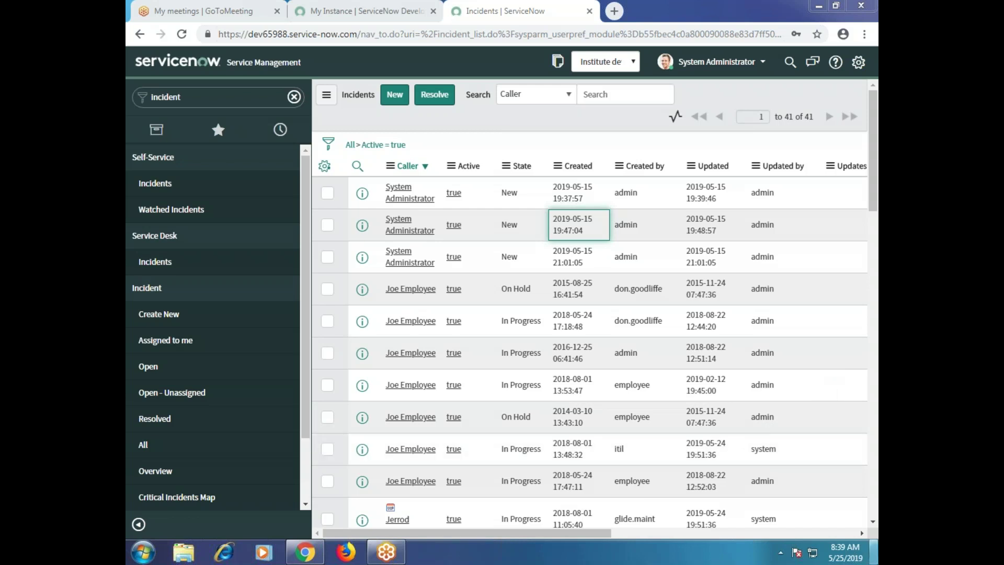
# Briefly show the desktop, return to the Incidents list, and start a new incident record.
pyautogui.click(873, 552)
pyautogui.click(873, 552)
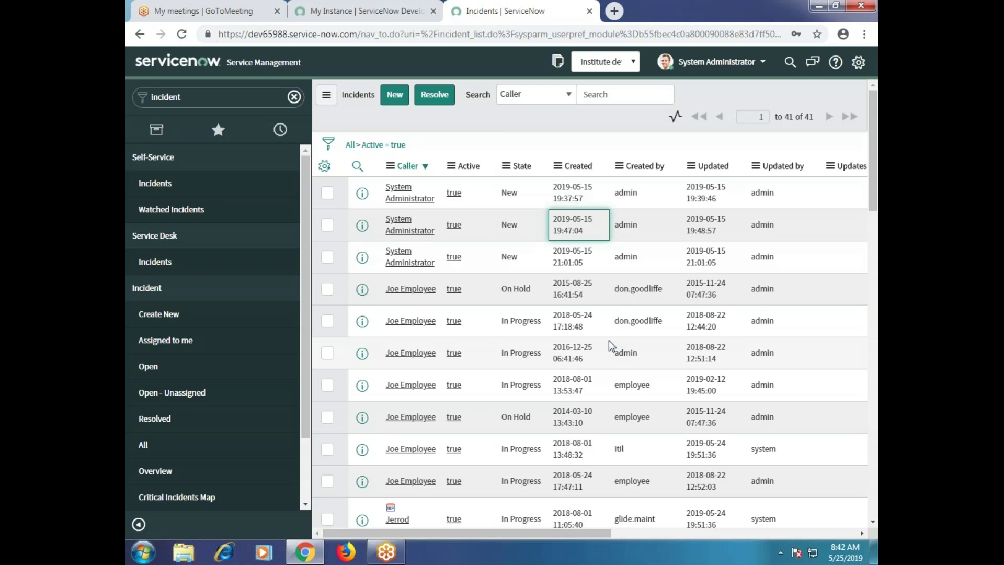
pyautogui.click(396, 95)
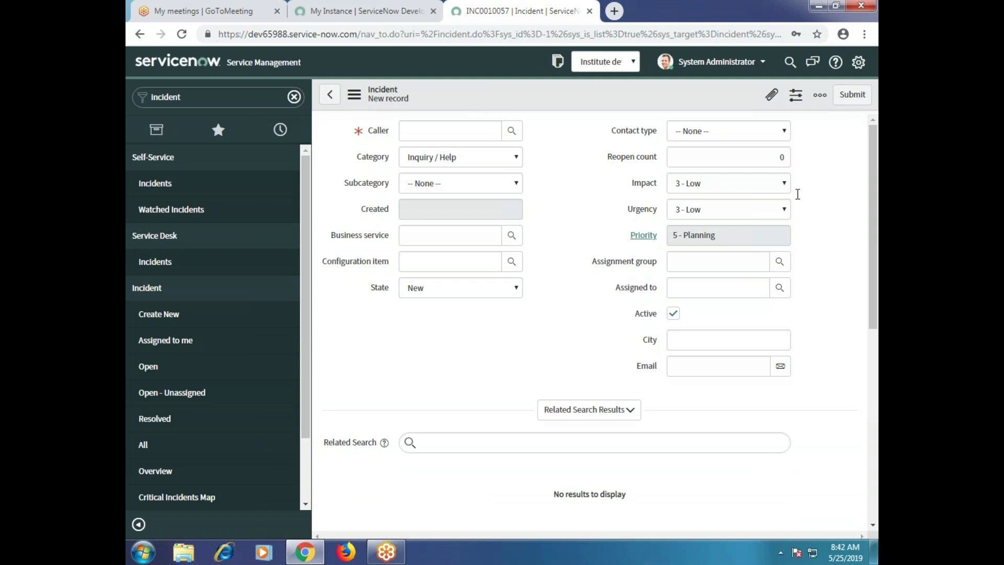
# View the recent Assignment group suggestions on the new incident form, then dismiss them.
pyautogui.click(701, 266)
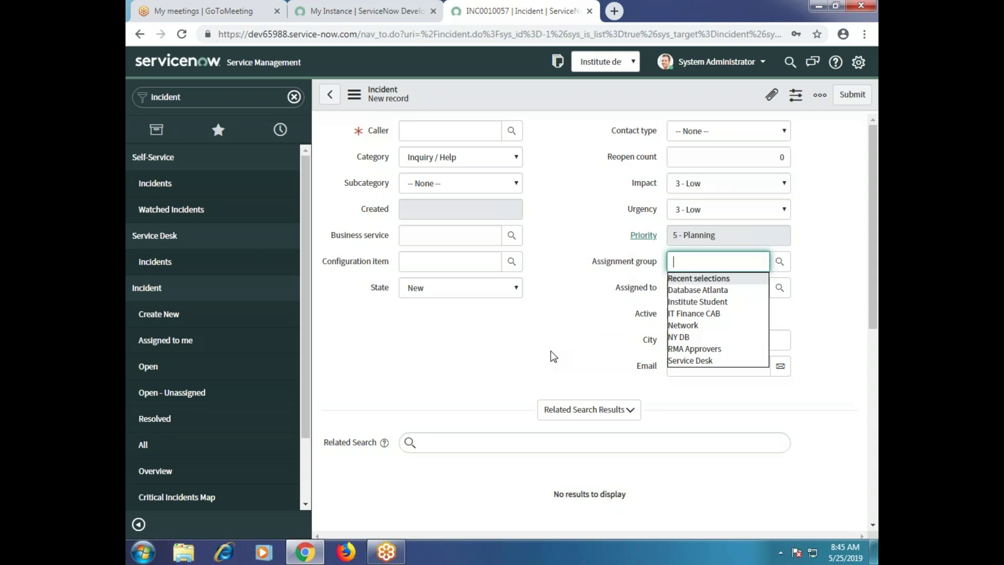
pyautogui.click(865, 306)
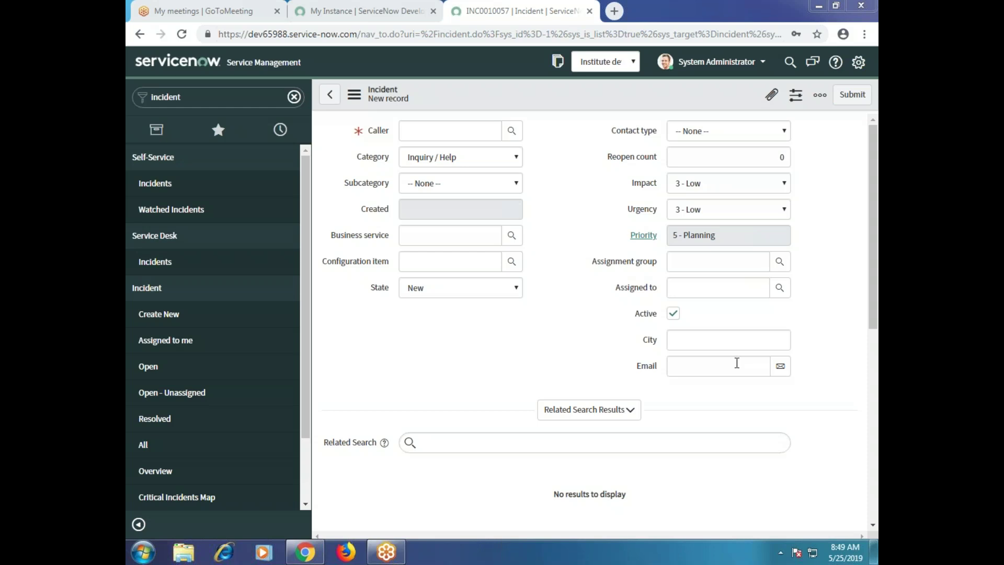
# Search the web for the full form of 'cmmi' in a new browser tab.
pyautogui.click(615, 12)
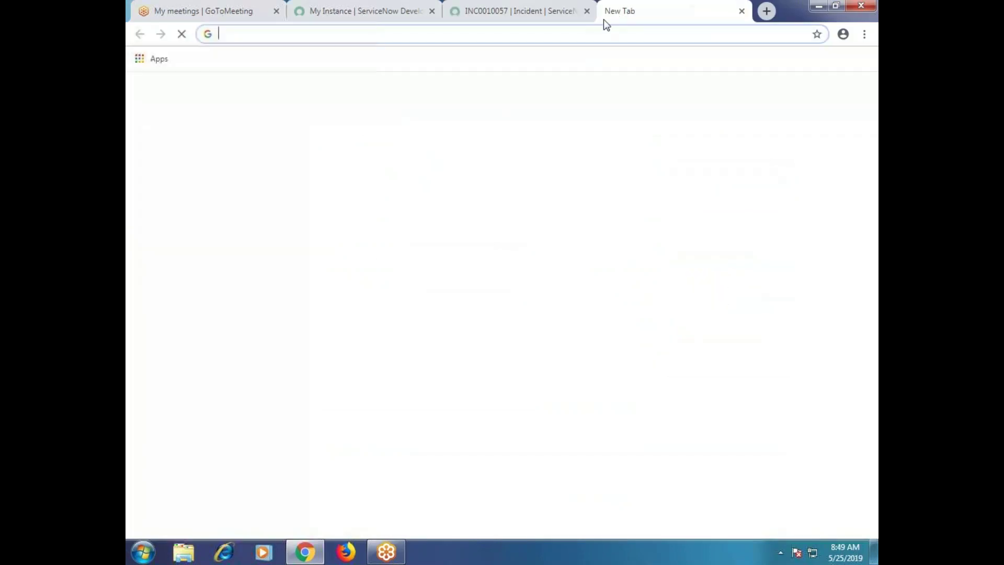
pyautogui.write('cmmci')
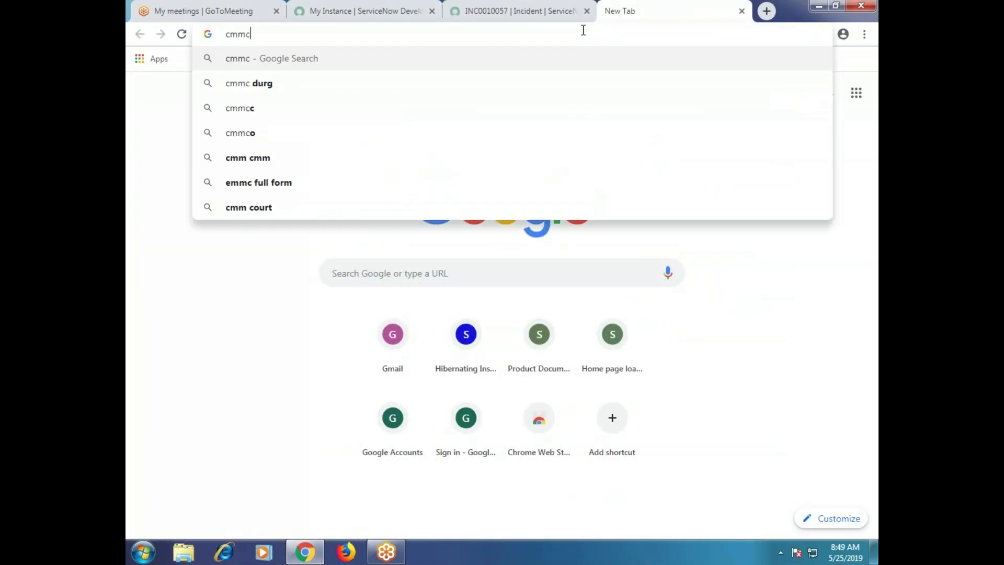
pyautogui.press('BackSpace')
pyautogui.press('BackSpace')
pyautogui.write('i')
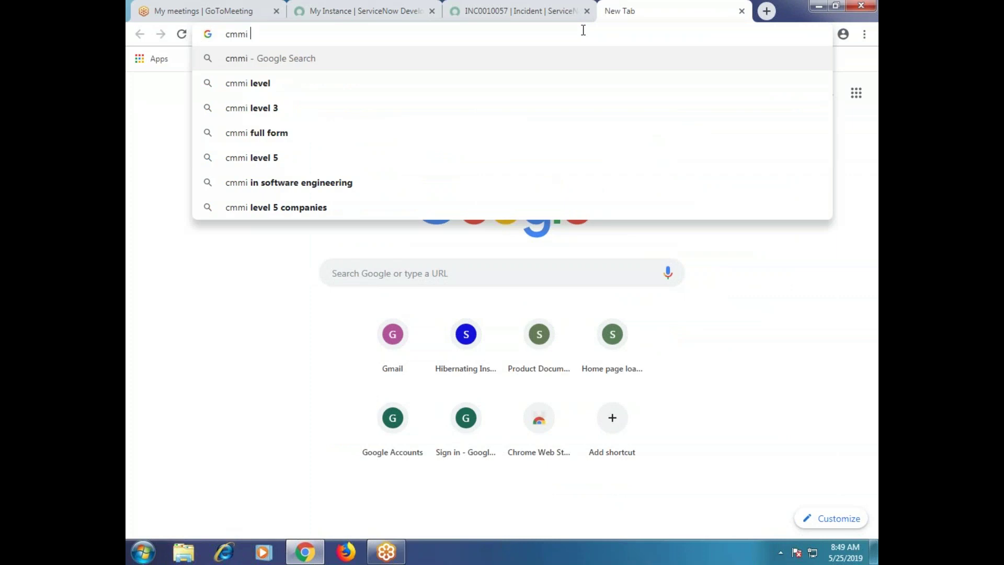
pyautogui.click(242, 133)
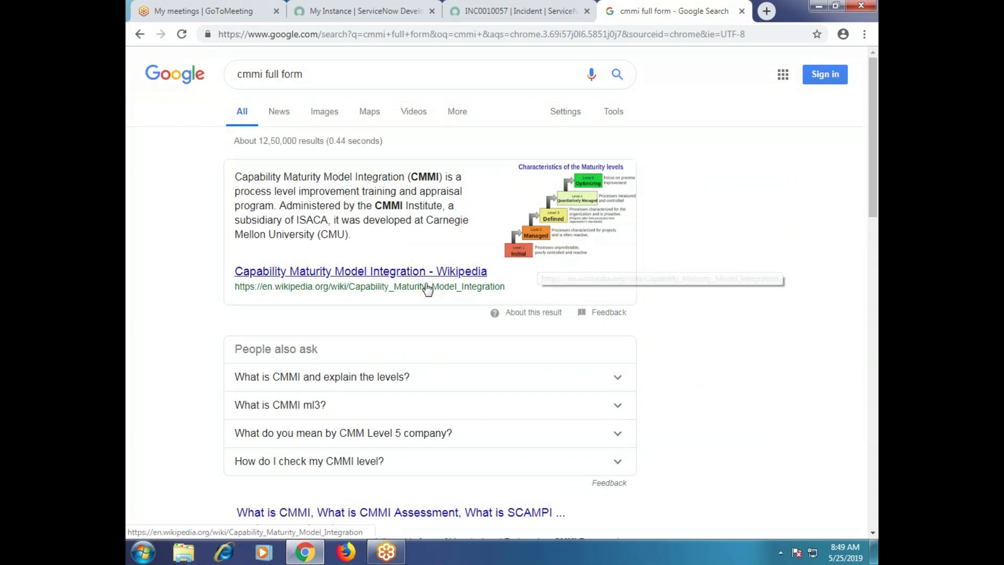
pyautogui.scroll(-1, 703, 220)
pyautogui.scroll(1, 659, 225)
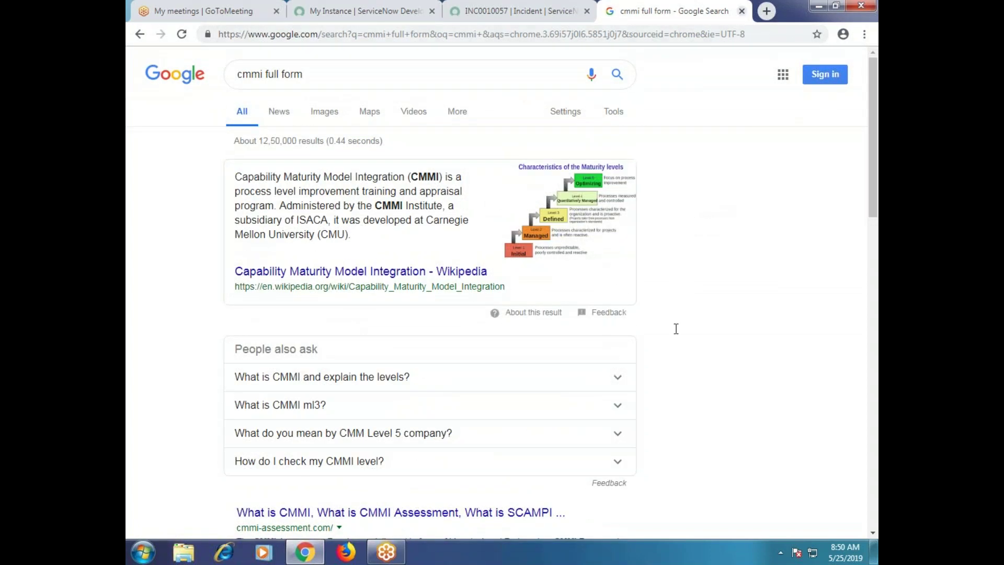
# Close the search tab and go back to the incident form's City field.
pyautogui.click(742, 11)
pyautogui.click(609, 339)
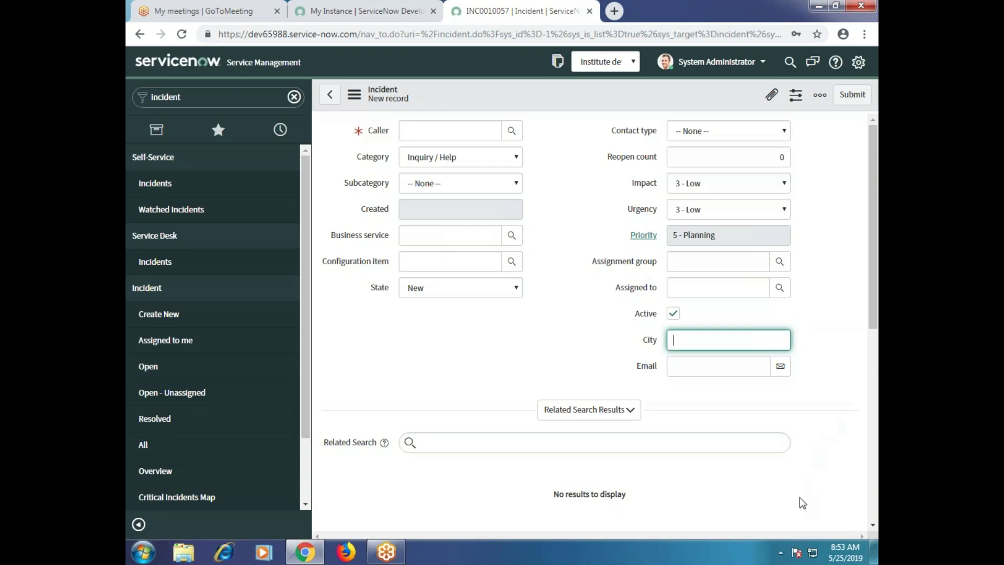
pyautogui.click(867, 302)
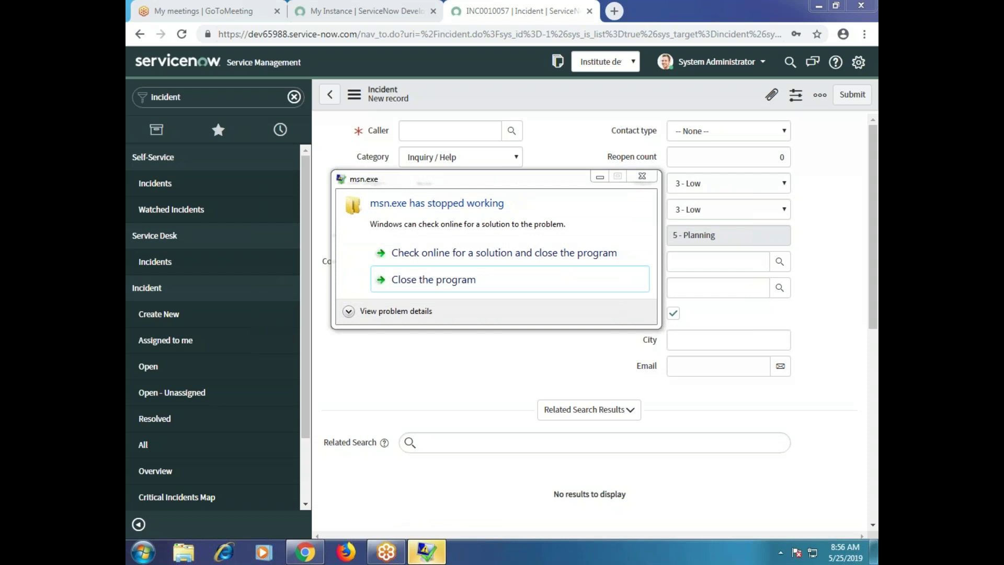
# Close the crashed msn.exe program from the Windows error dialog.
pyautogui.click(633, 178)
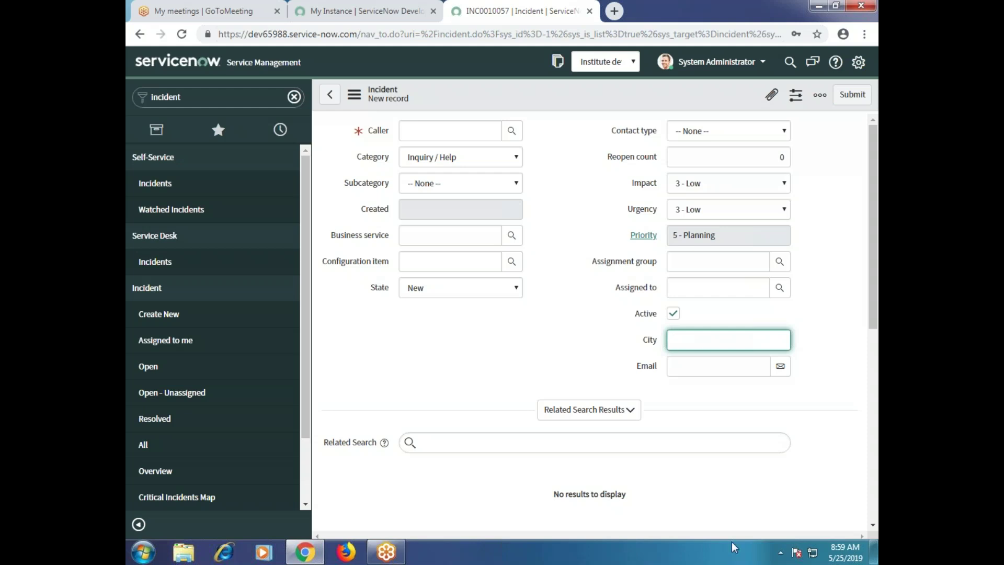
# Select the instance's base domain at the start of the incident form's URL.
pyautogui.scroll(-4, 616, 299)
pyautogui.scroll(4, 616, 299)
pyautogui.click(862, 302)
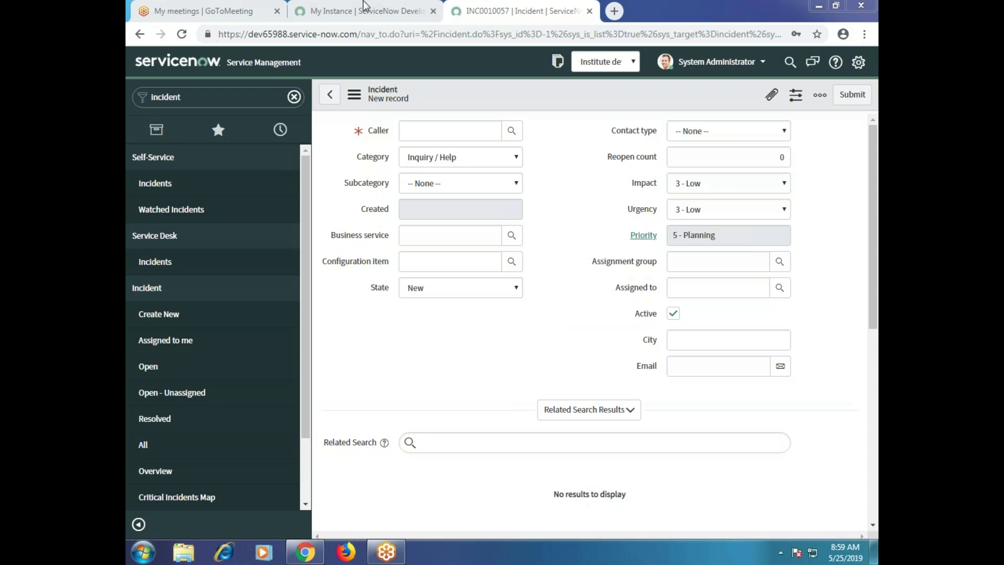
pyautogui.moveTo(218, 35); pyautogui.dragTo(363, 67)
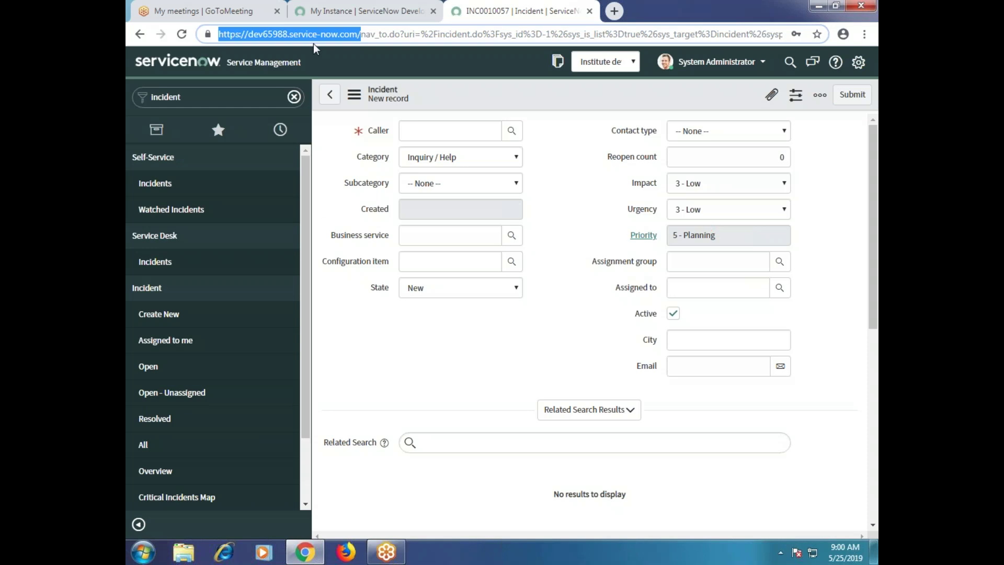
pyautogui.click(266, 32)
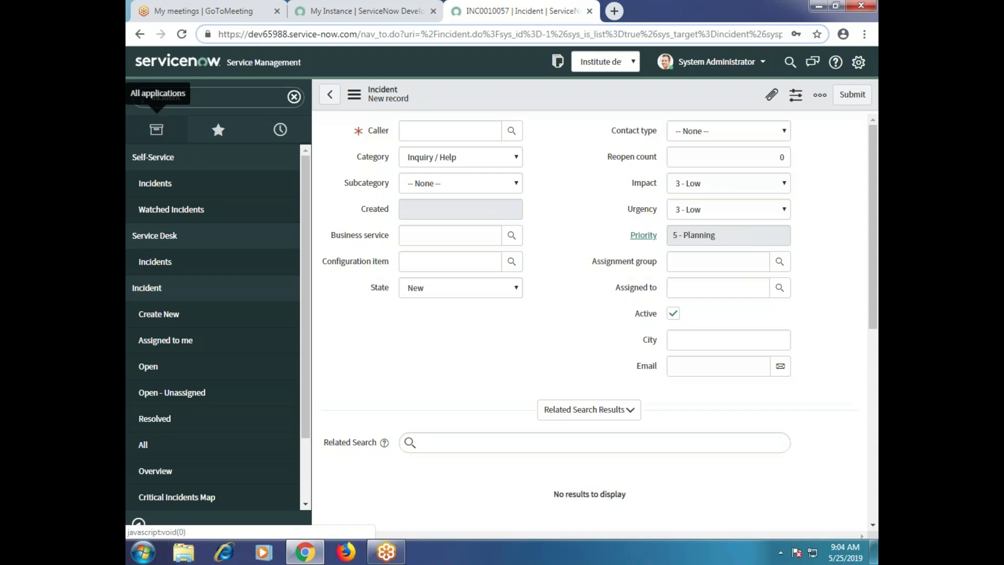
# Select the instance's base address in the URL and load the edited address.
pyautogui.click(272, 34)
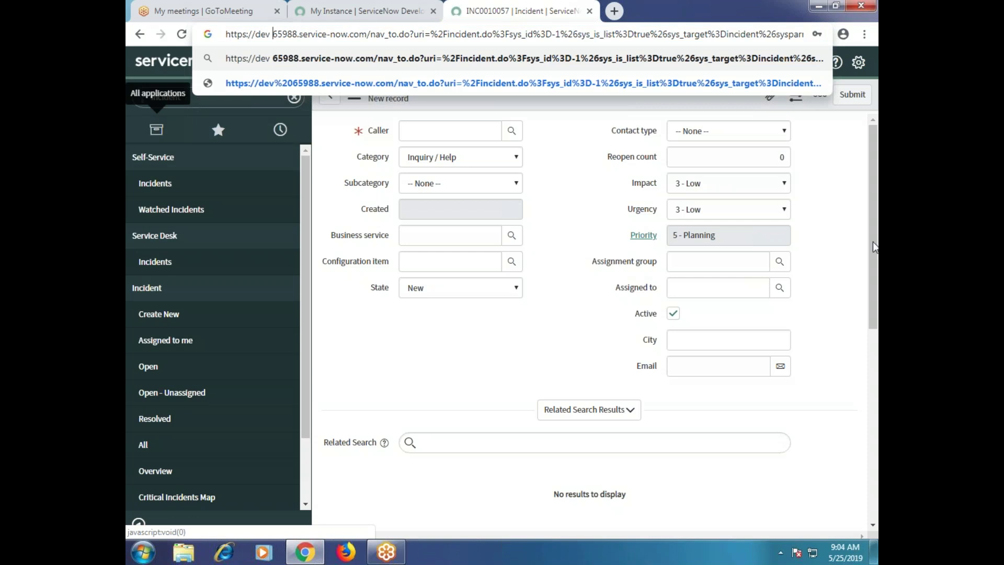
pyautogui.click(572, 192)
pyautogui.scroll(-4, 410, 178)
pyautogui.scroll(4, 410, 178)
pyautogui.moveTo(220, 35); pyautogui.dragTo(363, 52)
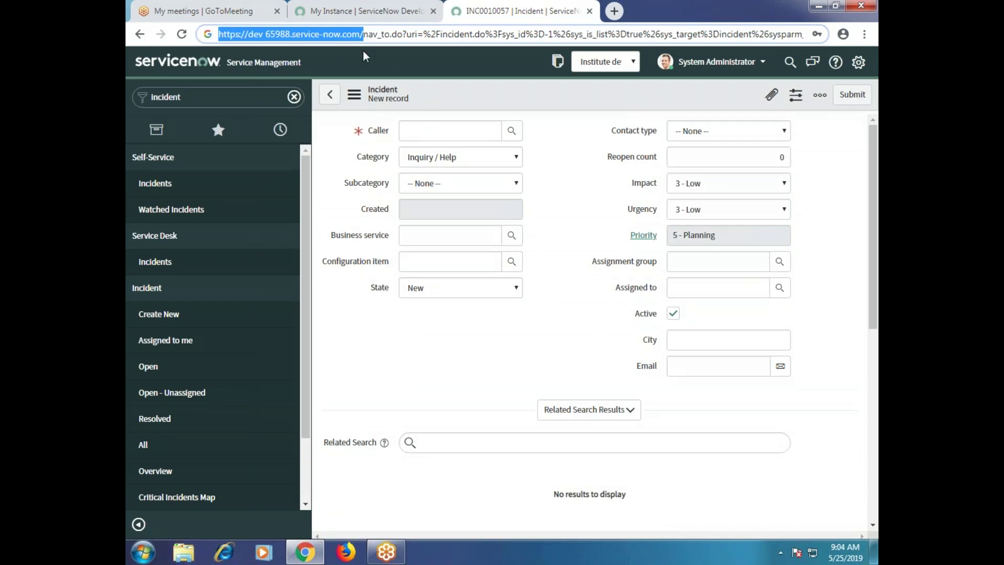
pyautogui.press('Return')
# Select the full page address, then go to the Self-Service Homepage.
pyautogui.click(329, 36)
pyautogui.press('End')
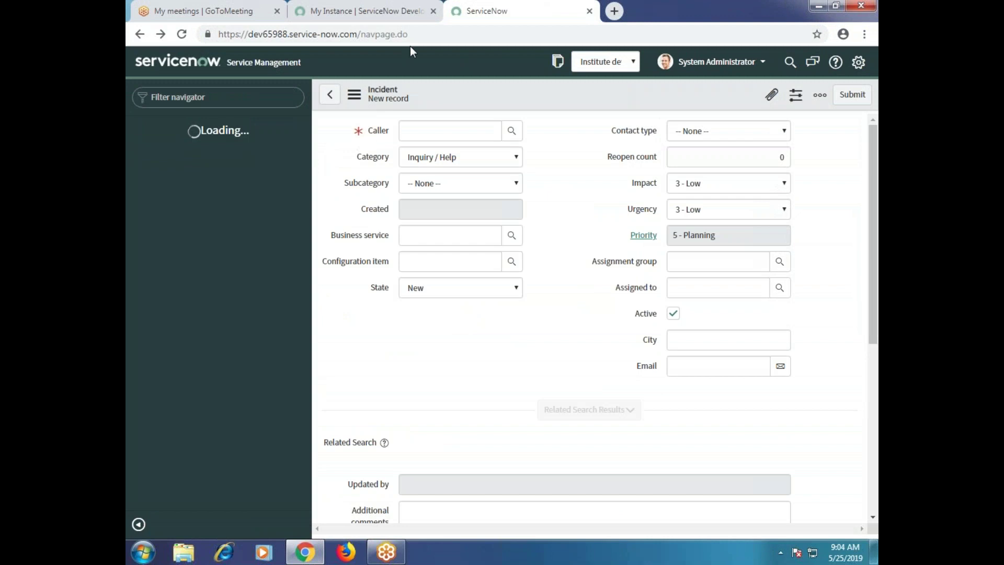
pyautogui.click(360, 40)
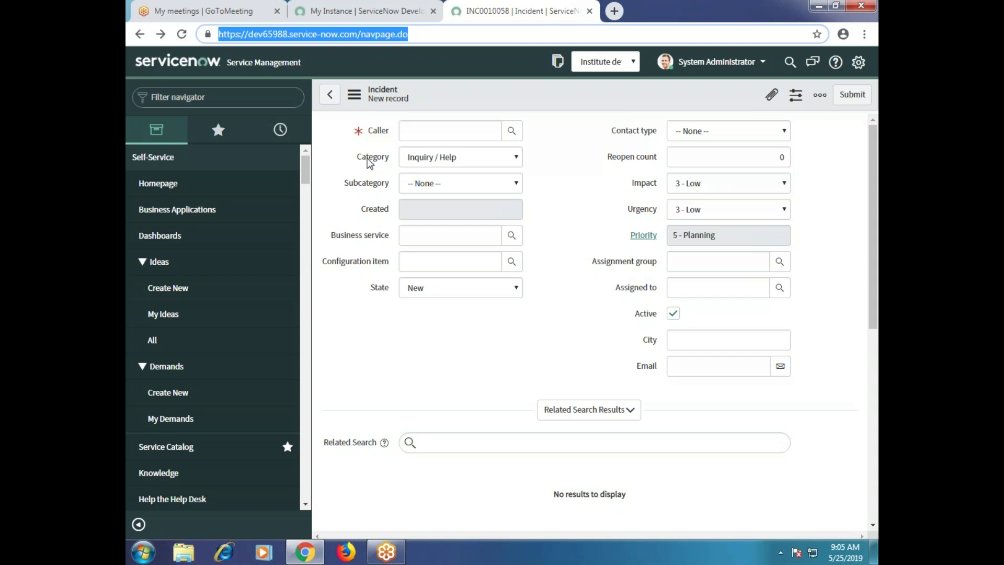
pyautogui.click(178, 186)
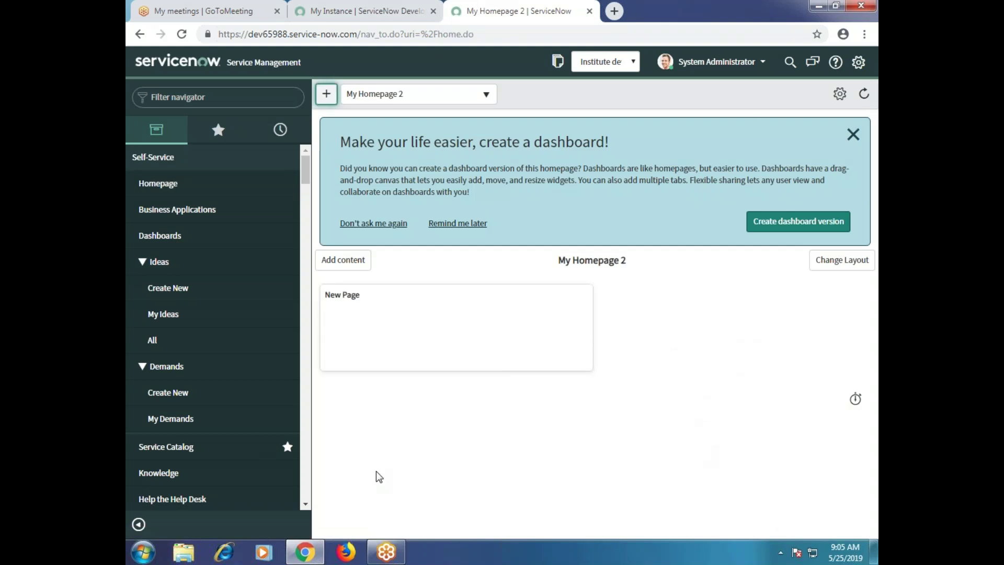
# Review My Homepage 2 and its empty New Page widget, selecting text near the top.
pyautogui.scroll(-6, 241, 278)
pyautogui.scroll(6, 241, 278)
pyautogui.moveTo(306, 67); pyautogui.dragTo(226, 71)
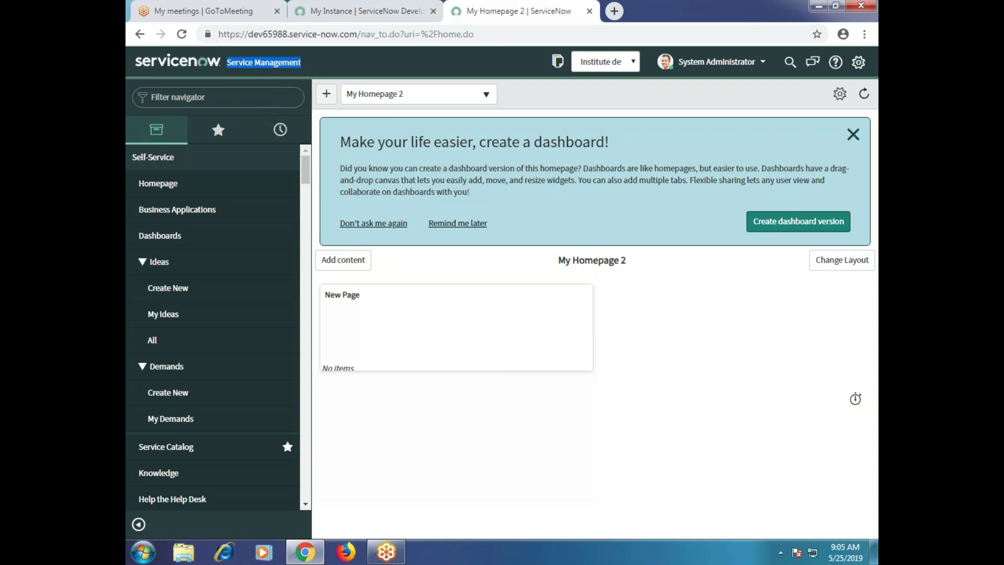
pyautogui.click(245, 90)
pyautogui.moveTo(227, 63); pyautogui.dragTo(331, 64)
pyautogui.click(177, 98)
pyautogui.scroll(-10, 189, 262)
pyautogui.scroll(-5, 191, 262)
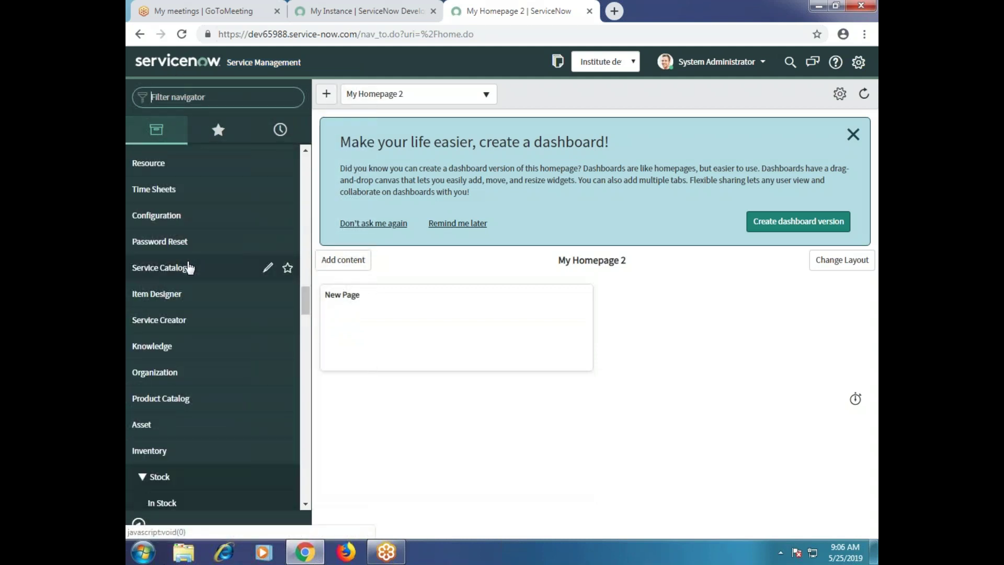
pyautogui.scroll(15, 243, 203)
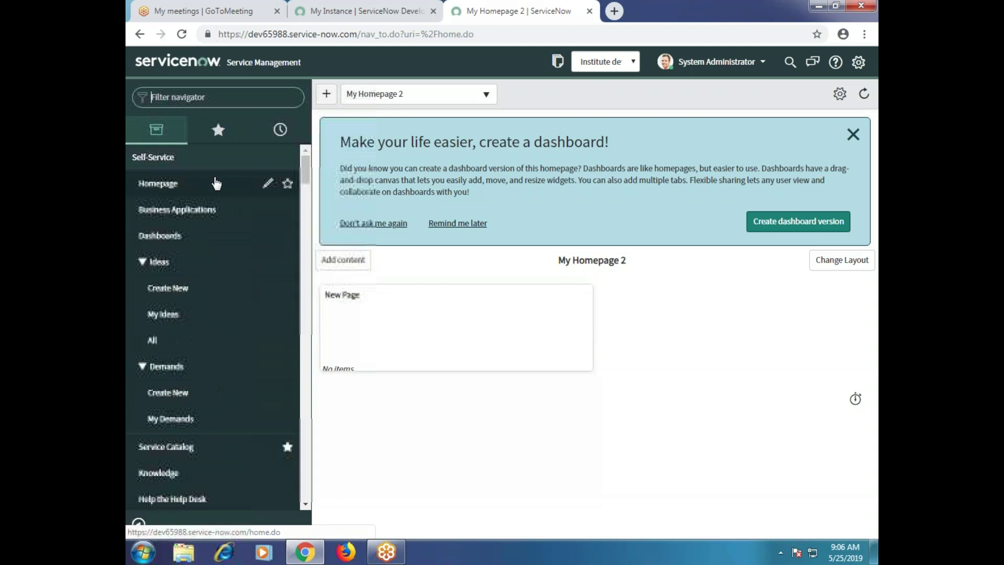
pyautogui.click(259, 100)
pyautogui.write('INCID')
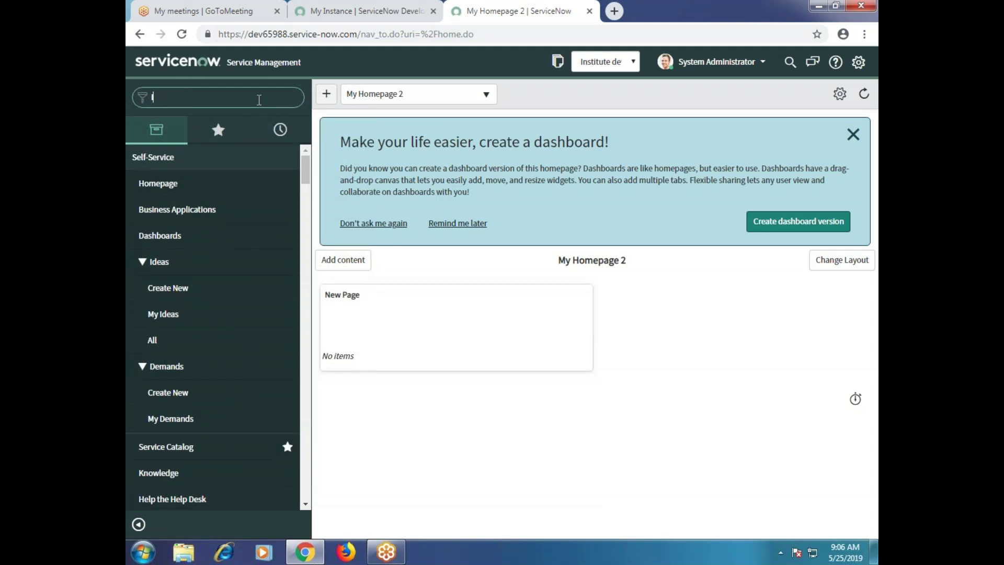
pyautogui.write('E')
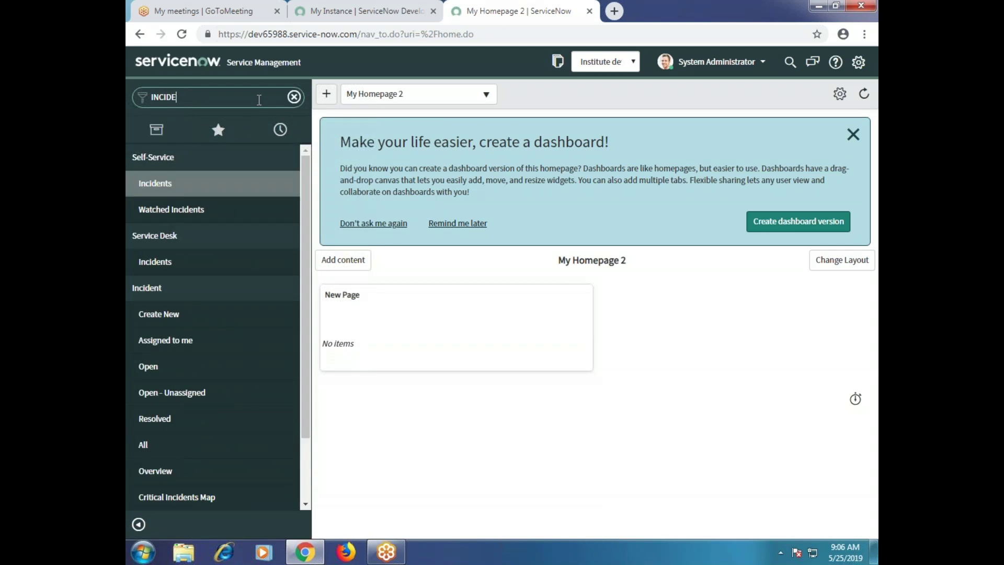
pyautogui.click(294, 98)
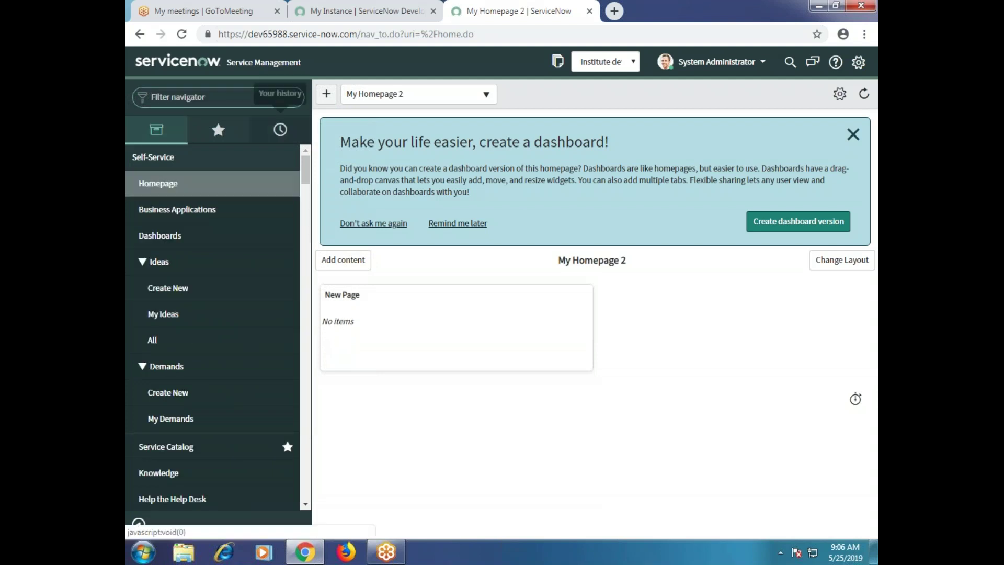
pyautogui.scroll(-10, 233, 276)
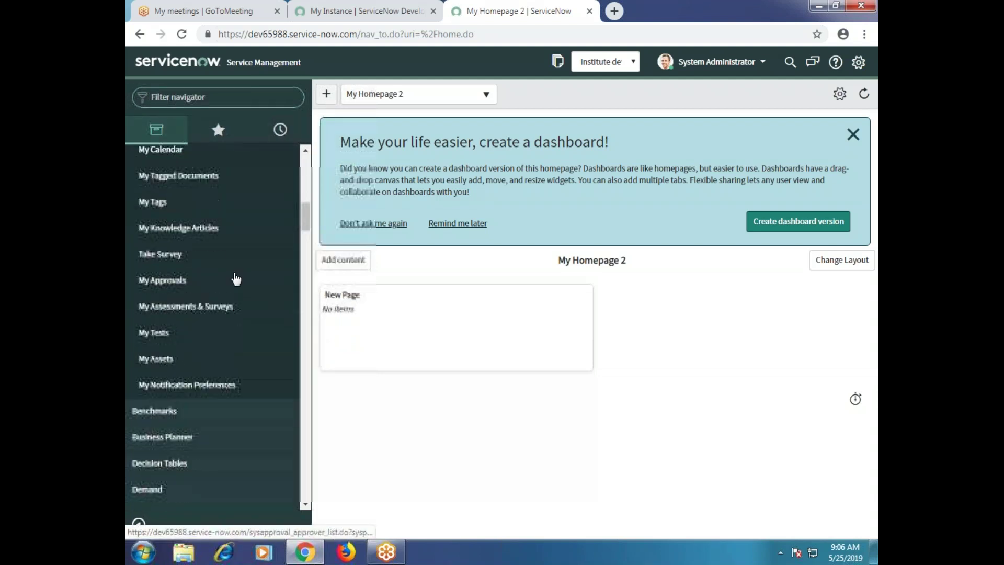
pyautogui.scroll(-15, 237, 278)
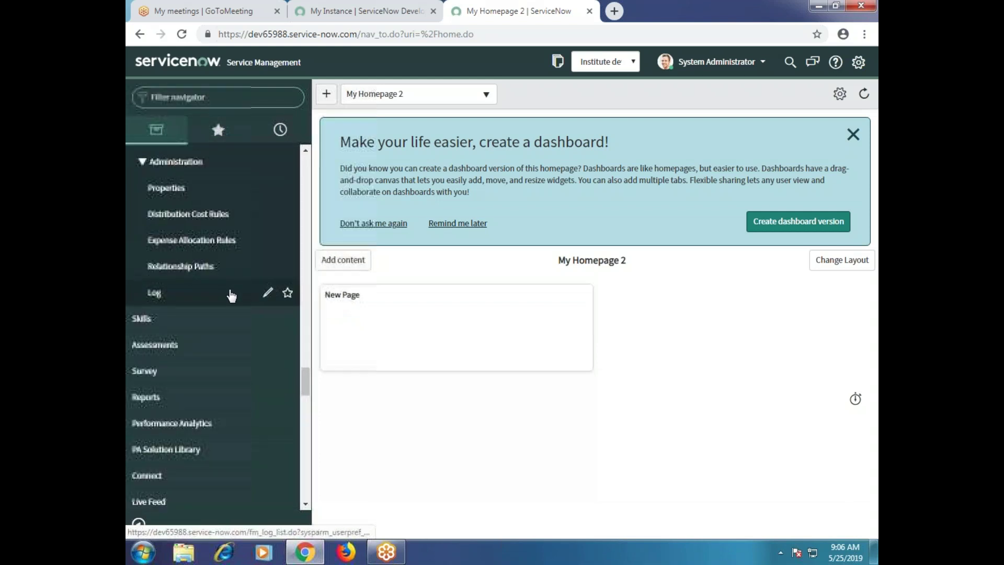
pyautogui.scroll(-5, 230, 296)
pyautogui.scroll(20, 230, 296)
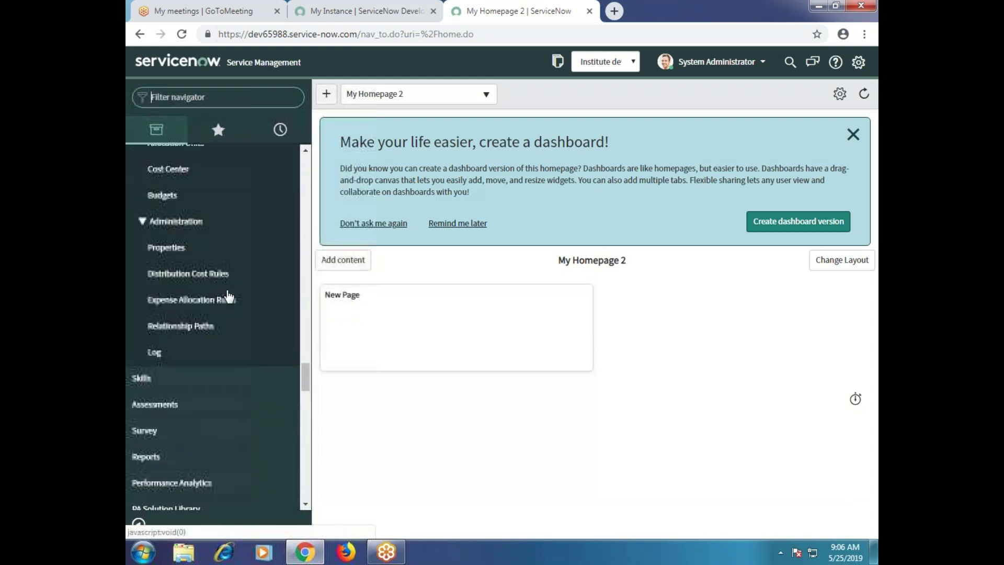
pyautogui.scroll(10, 228, 296)
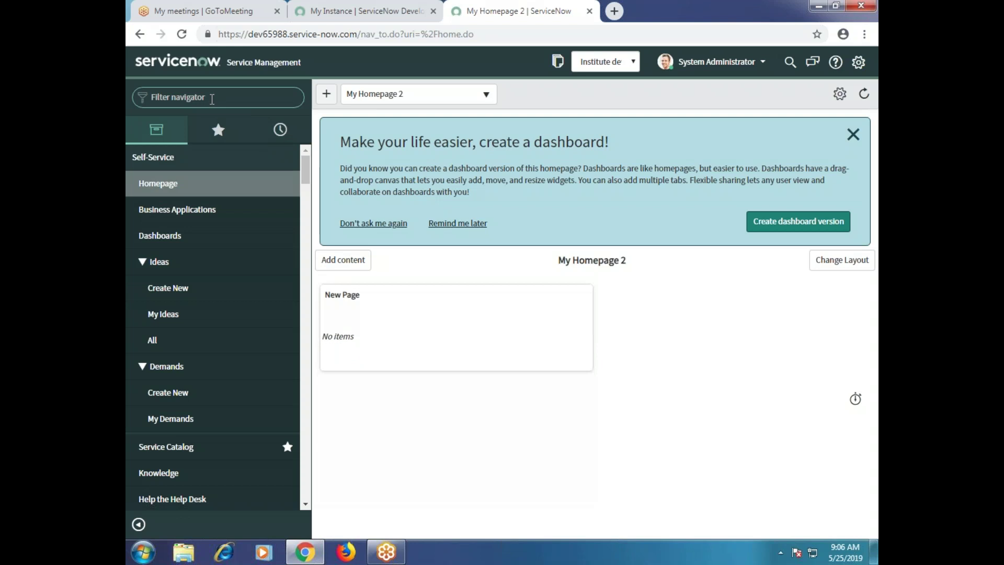
# Focus the navigator filter, then open the banner's global search field.
pyautogui.click(211, 98)
pyautogui.scroll(-15, 254, 367)
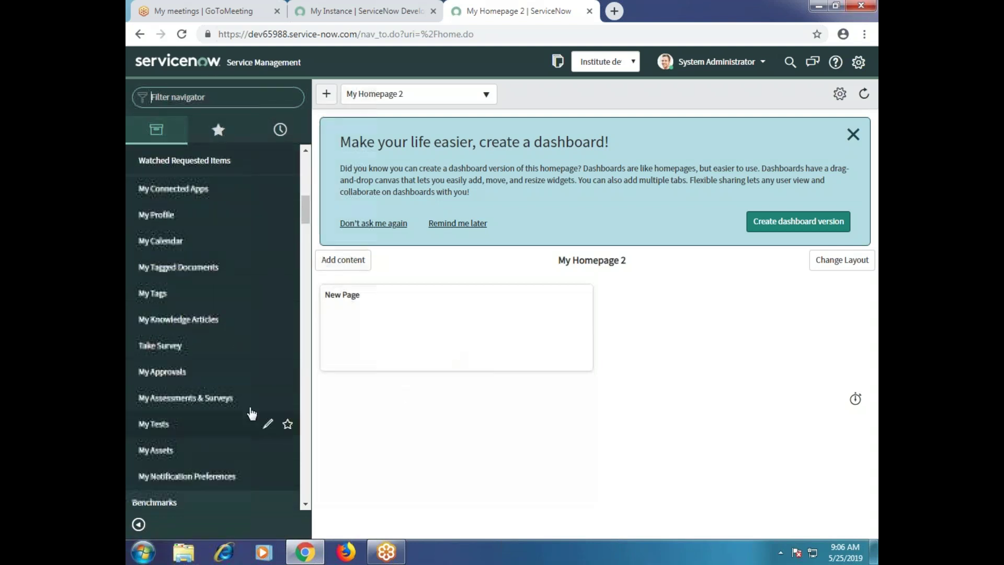
pyautogui.scroll(15, 256, 382)
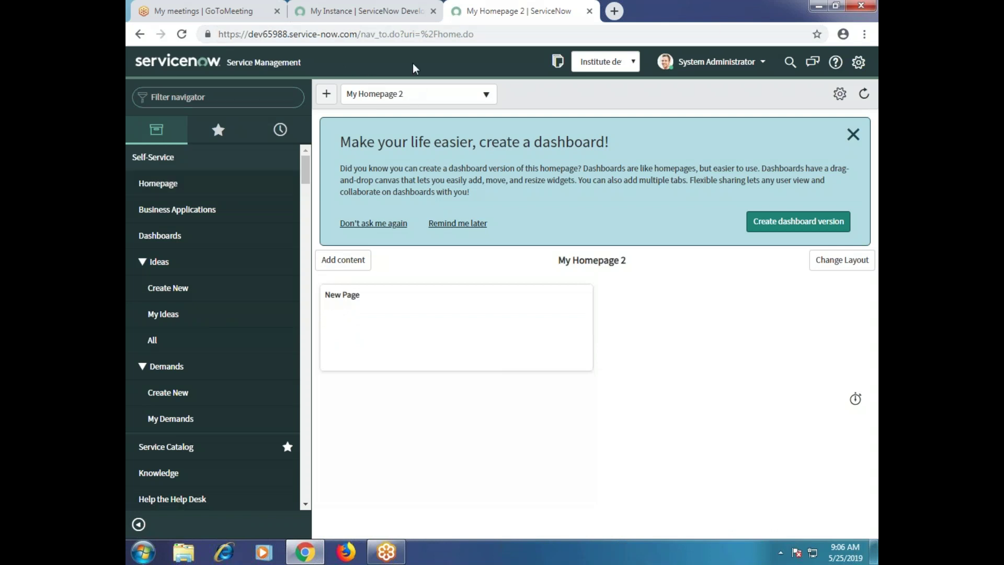
pyautogui.moveTo(366, 62); pyautogui.dragTo(648, 107)
pyautogui.click(753, 92)
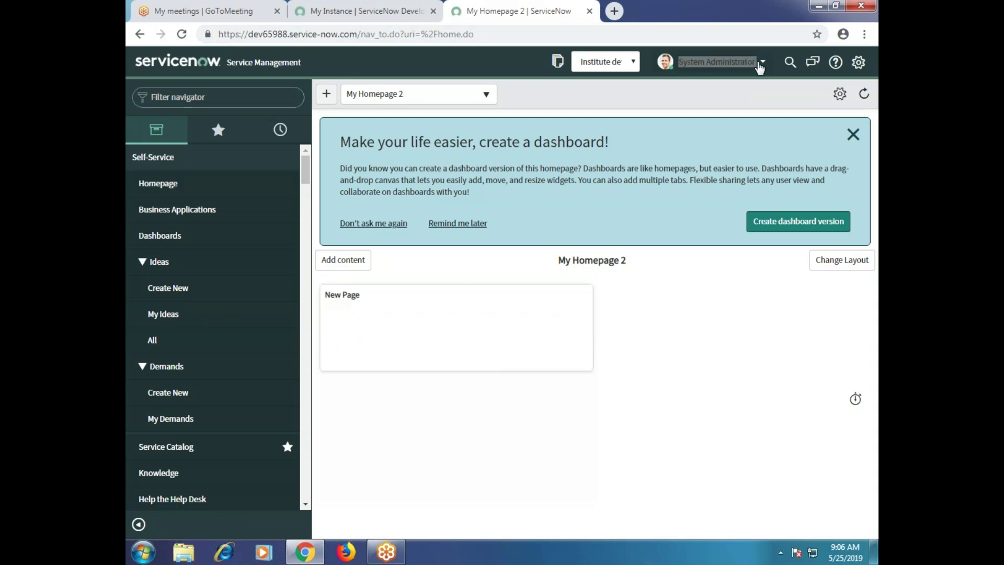
pyautogui.click(790, 62)
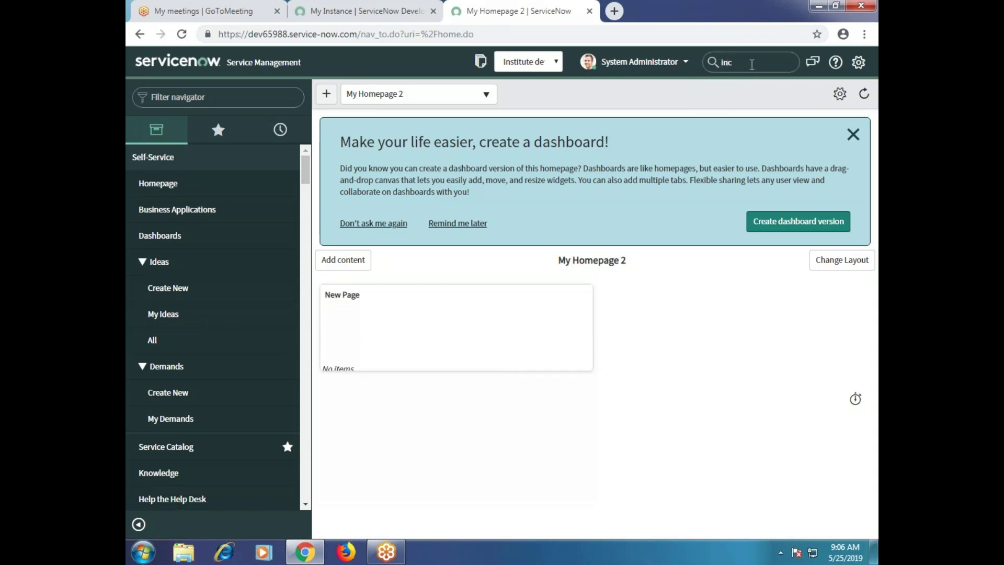
# Run the global search for 'inc', review the results, then clear the search term.
pyautogui.press('Return')
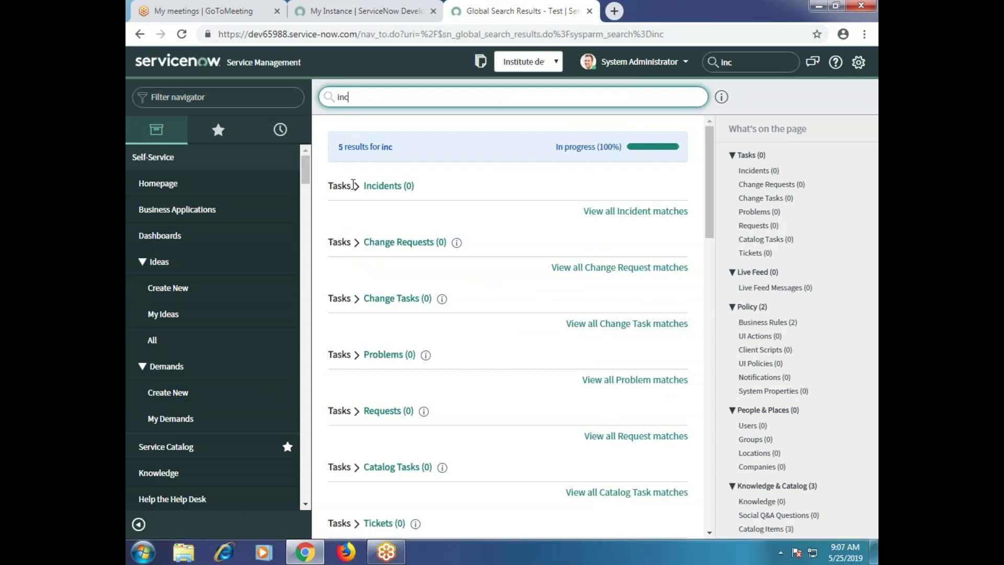
pyautogui.scroll(-6, 152, 380)
pyautogui.scroll(2, 157, 440)
pyautogui.scroll(4, 157, 439)
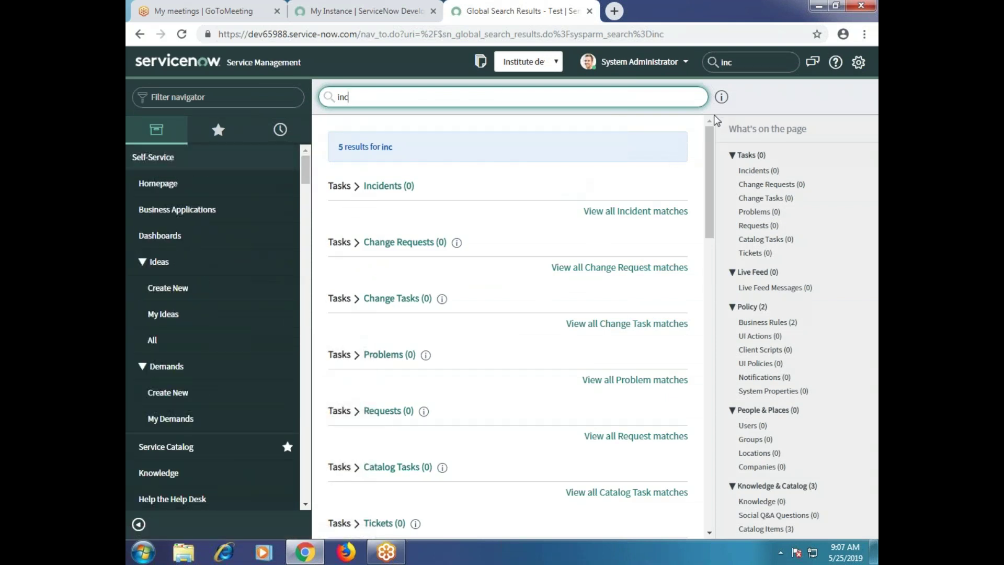
pyautogui.click(759, 69)
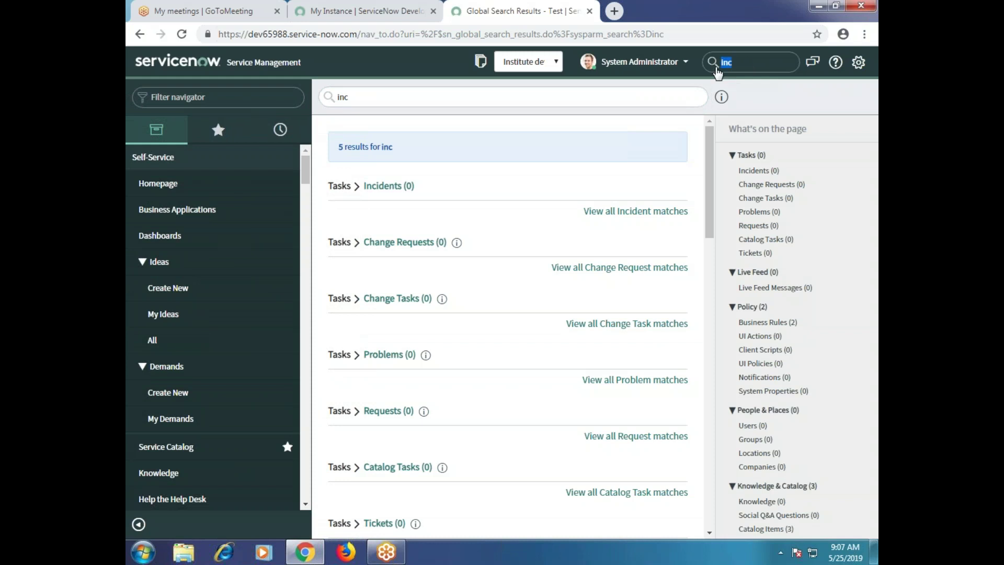
pyautogui.press('BackSpace')
pyautogui.press('BackSpace')
pyautogui.press('BackSpace')
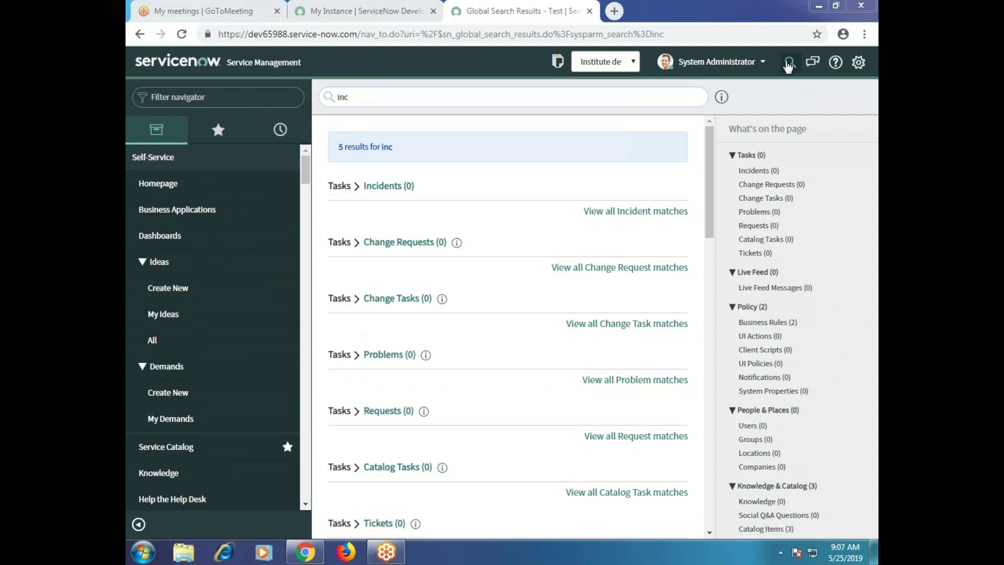
pyautogui.click(788, 63)
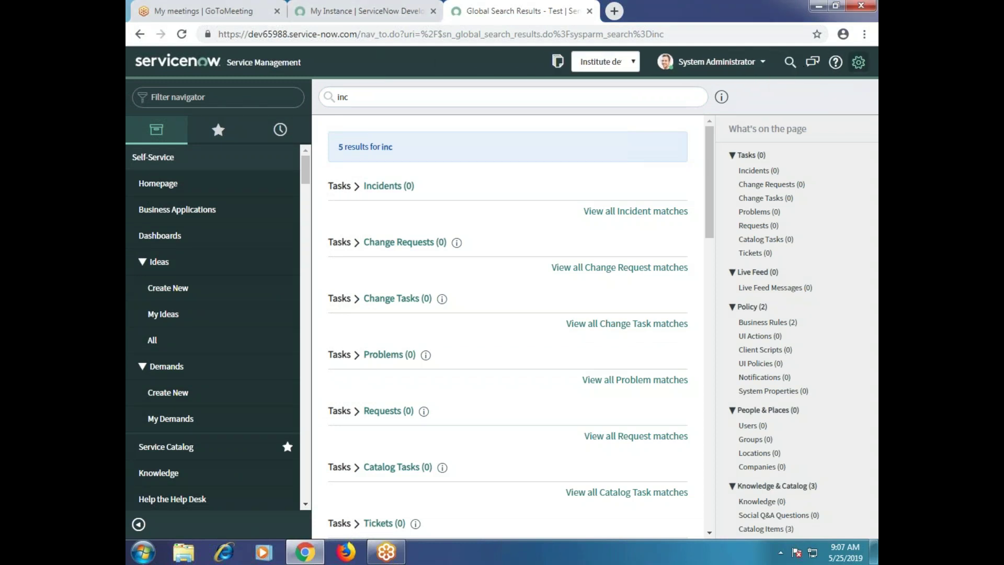
pyautogui.click(601, 64)
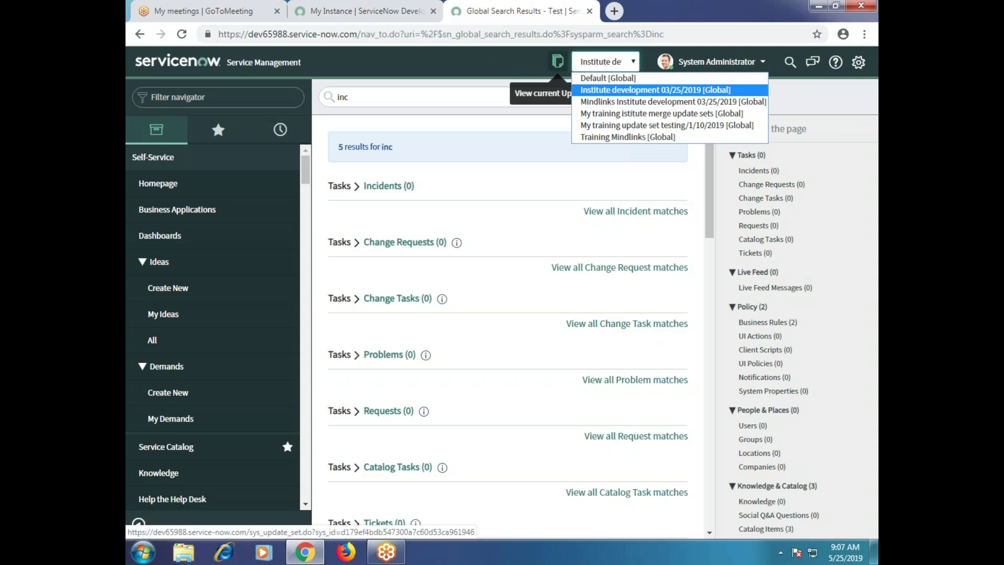
pyautogui.click(501, 60)
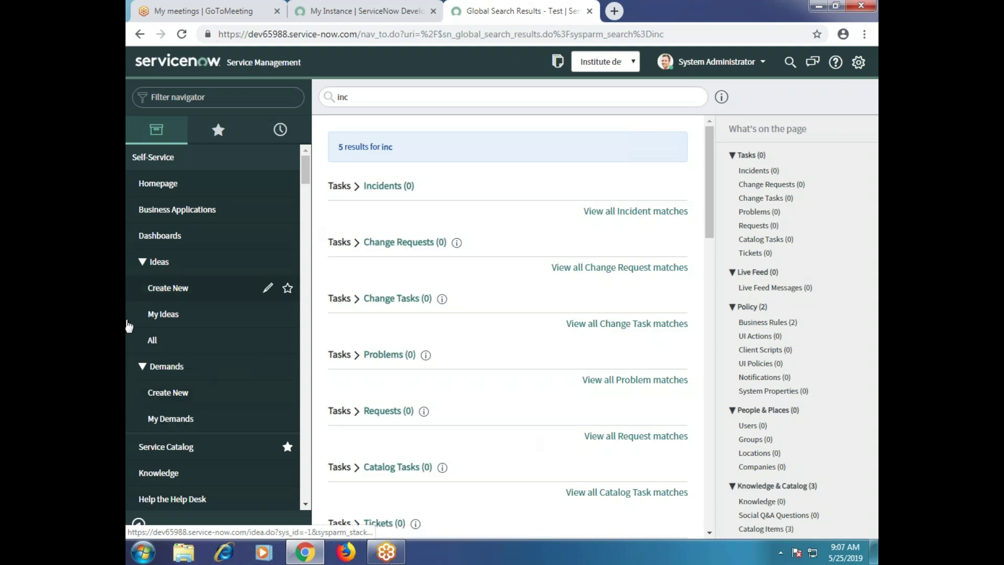
# Filter the application navigator by entering 'Inciden'.
pyautogui.scroll(-4, 282, 272)
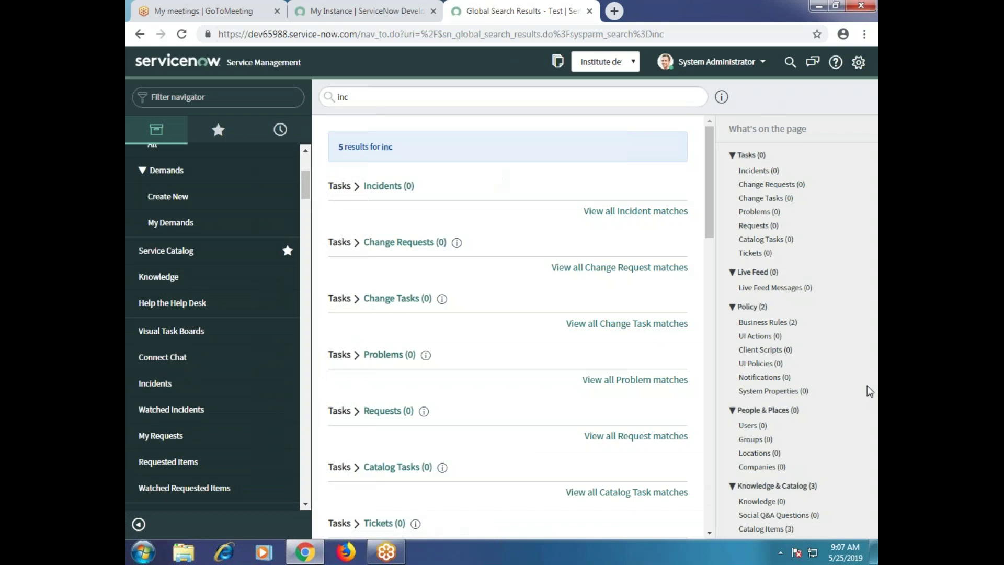
pyautogui.scroll(4, 172, 262)
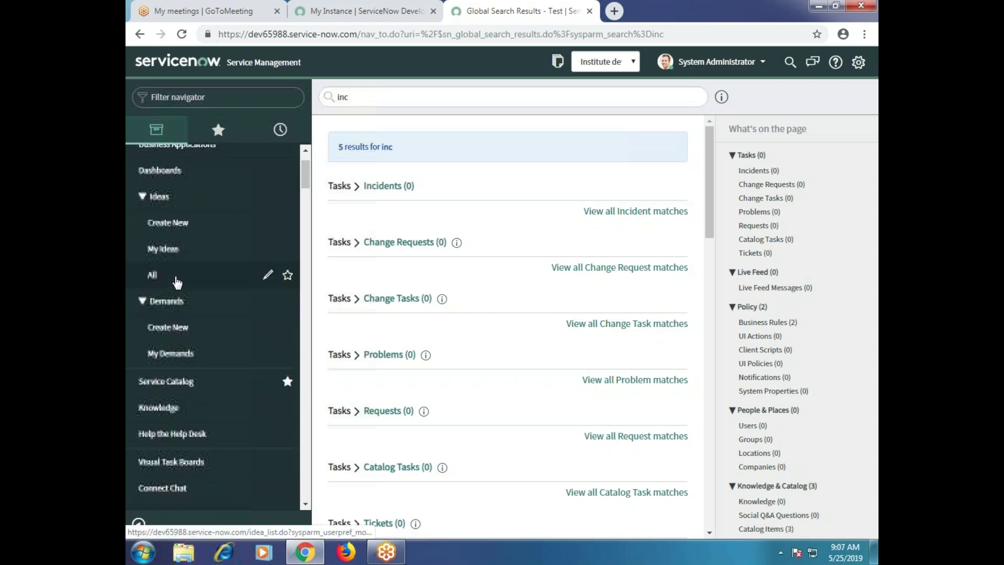
pyautogui.scroll(-5, 178, 302)
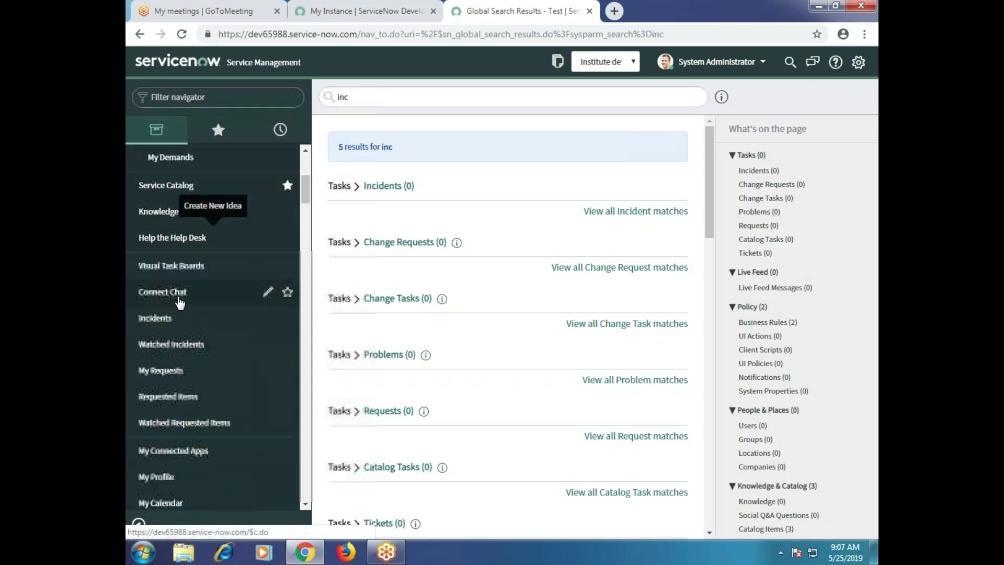
pyautogui.scroll(4, 175, 273)
pyautogui.click(219, 99)
pyautogui.write('In')
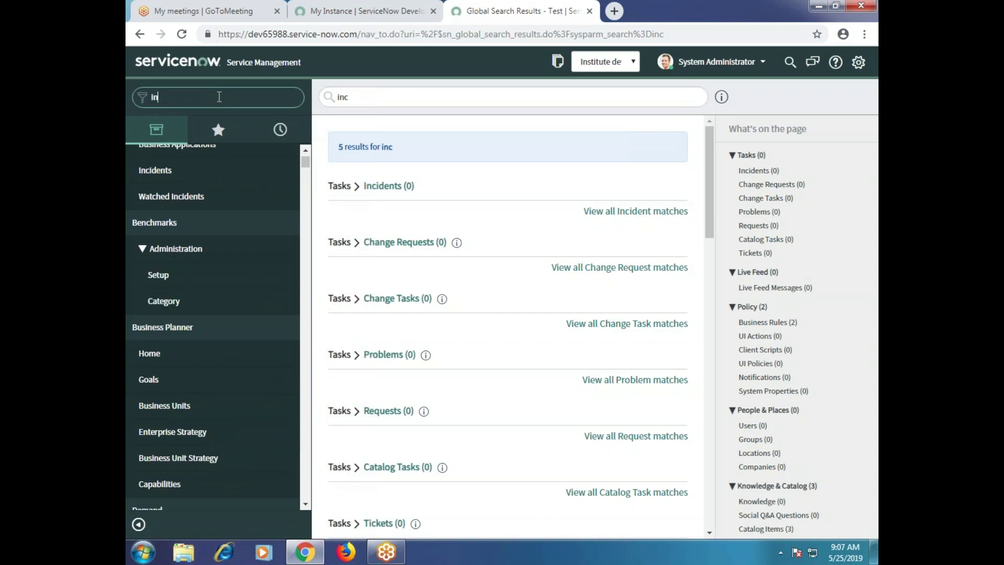
pyautogui.write('cident')
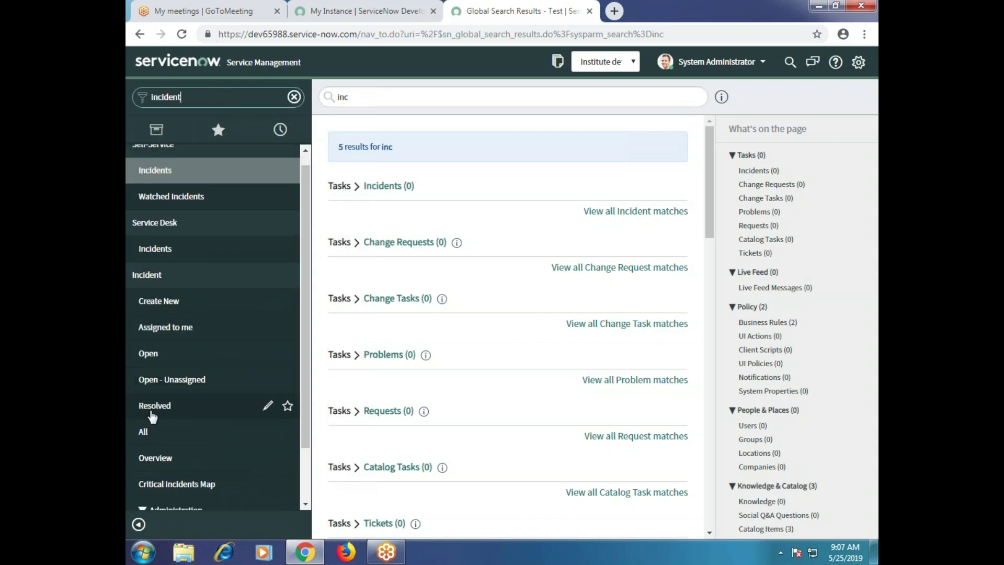
# Open the Incidents Open list in a new tab, then return to the navigator tab.
pyautogui.click(153, 365)
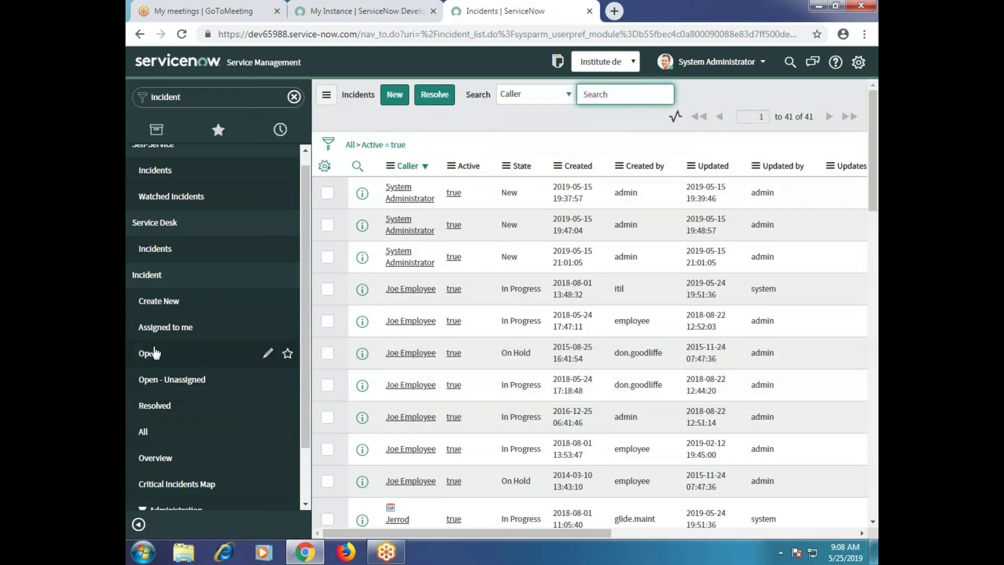
pyautogui.middleClick(153, 369)
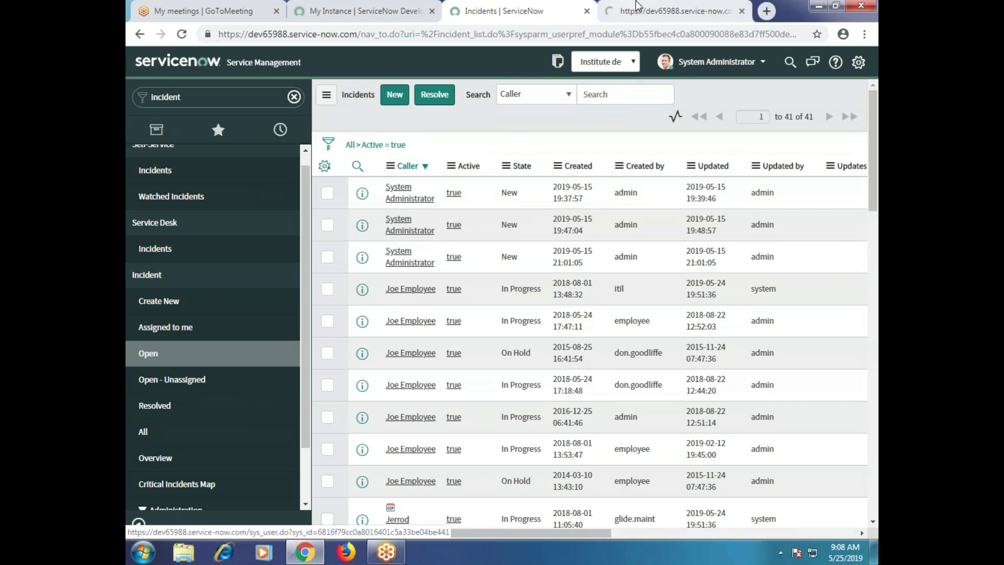
pyautogui.click(641, 11)
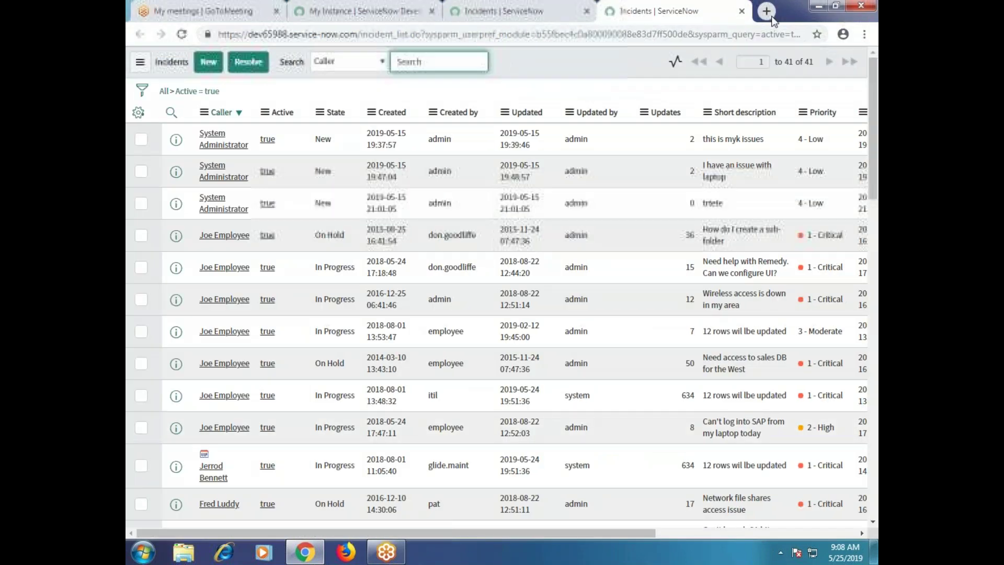
pyautogui.click(528, 10)
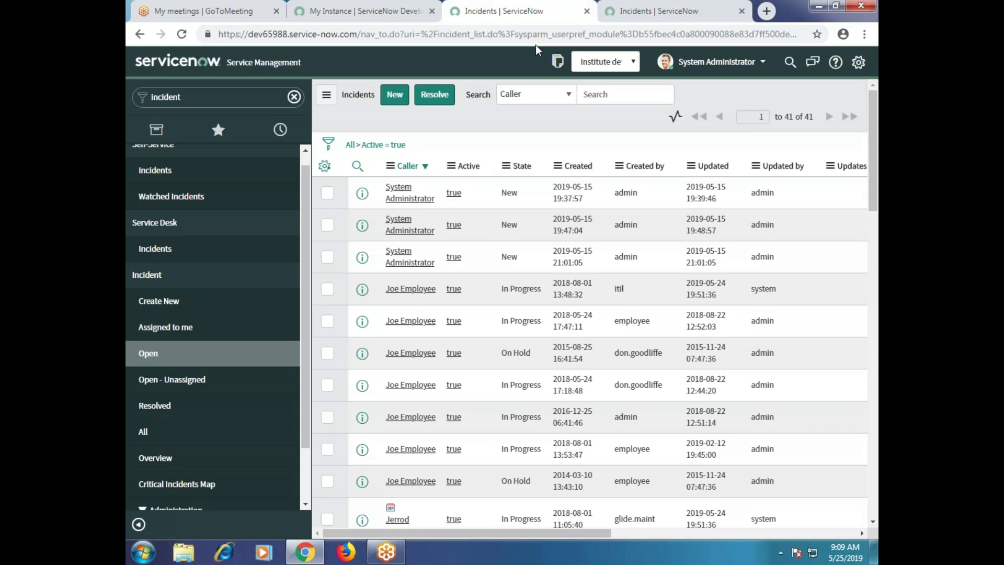
# Select the start of the page URL, then open incident INC0010052 from the list.
pyautogui.click(218, 33)
pyautogui.moveTo(219, 33); pyautogui.dragTo(363, 40)
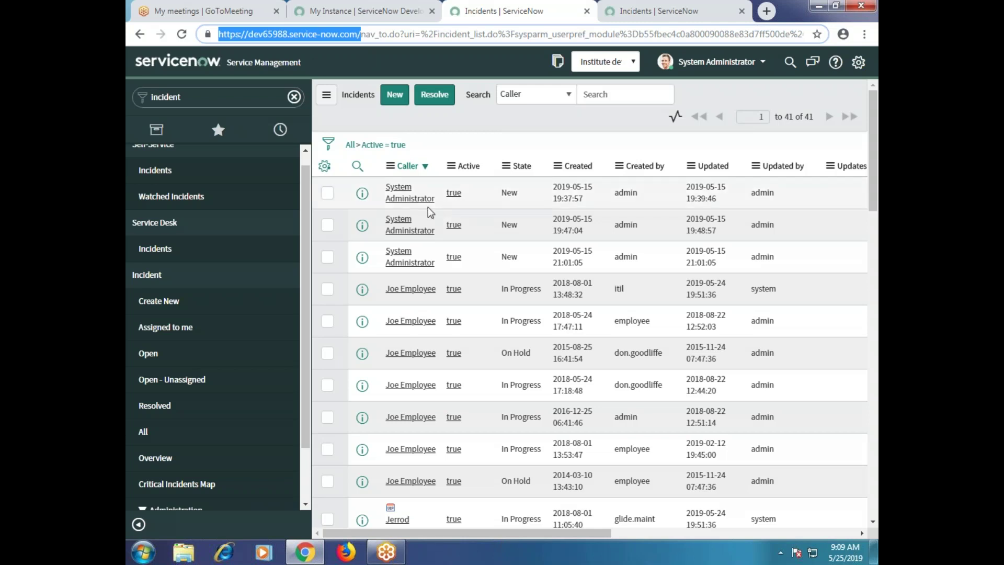
pyautogui.click(451, 197)
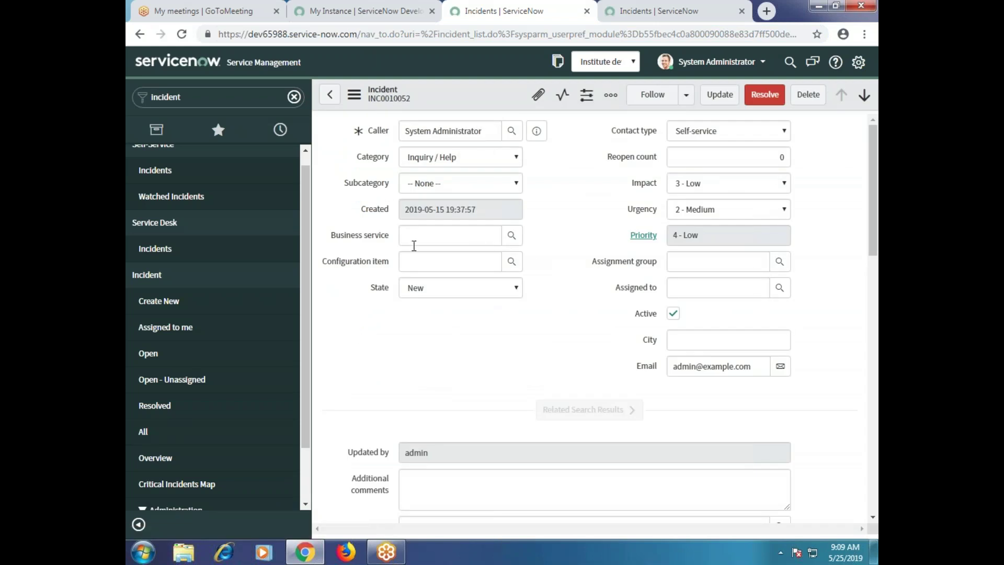
pyautogui.click(463, 262)
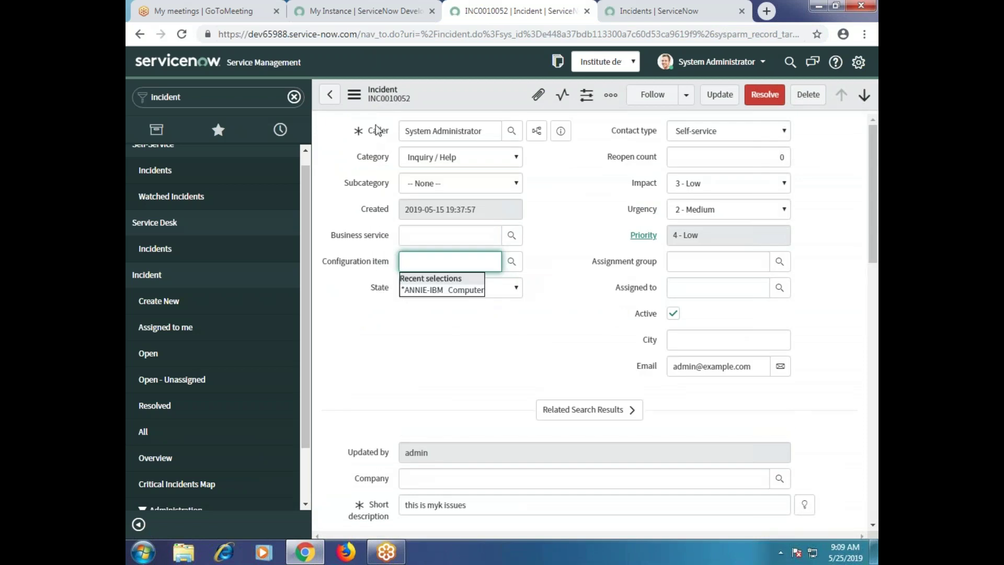
pyautogui.click(361, 297)
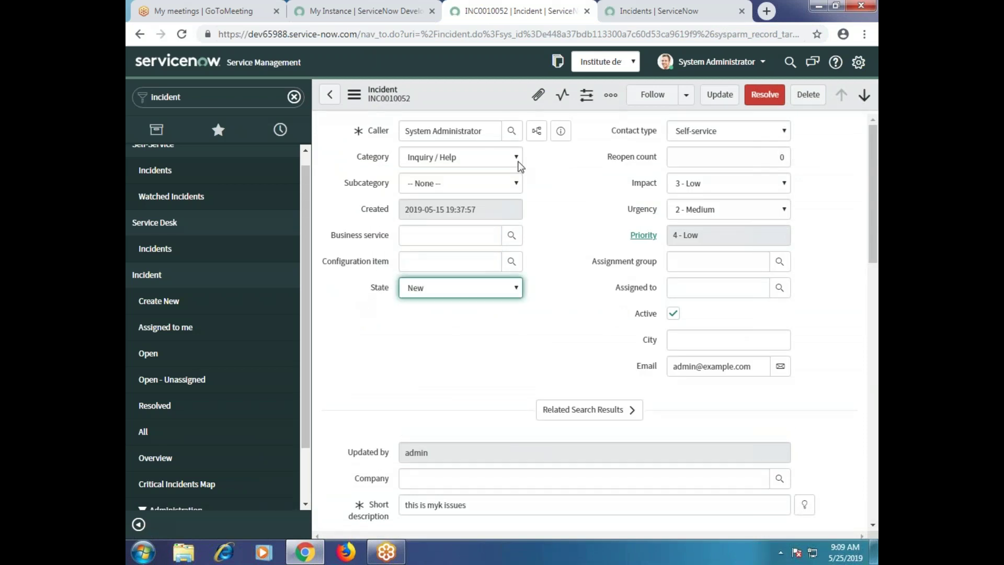
pyautogui.moveTo(489, 134); pyautogui.dragTo(369, 162)
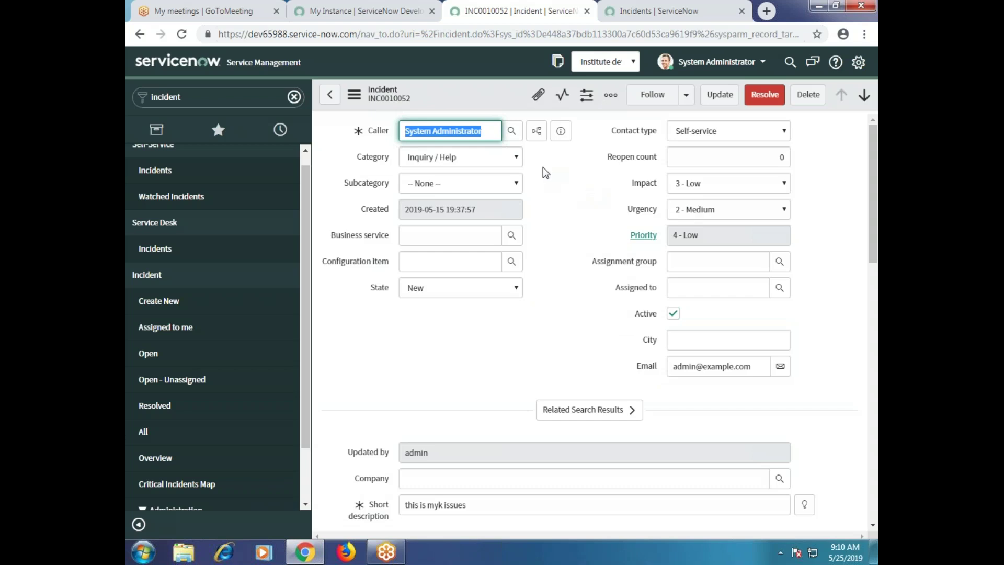
pyautogui.click(711, 211)
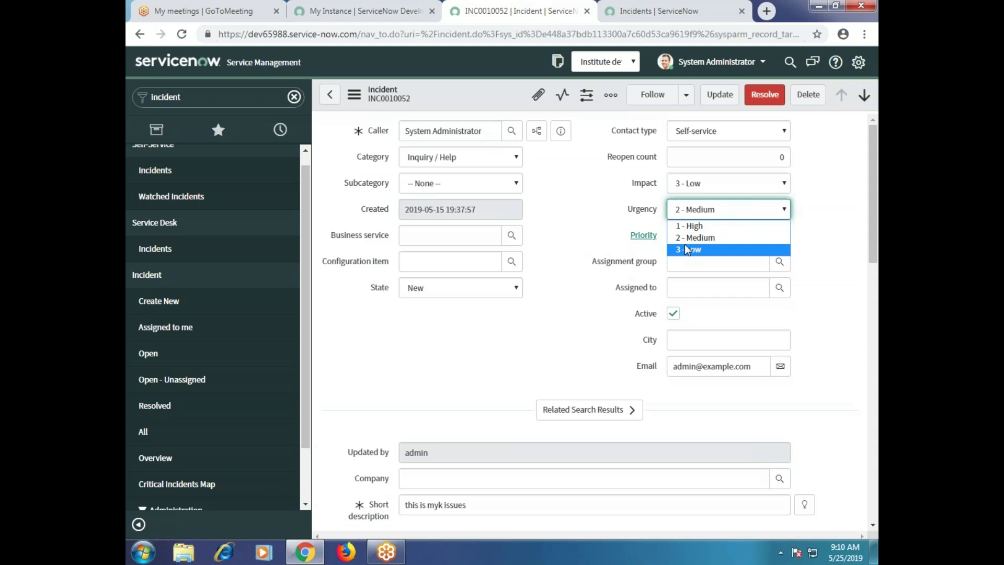
pyautogui.click(576, 228)
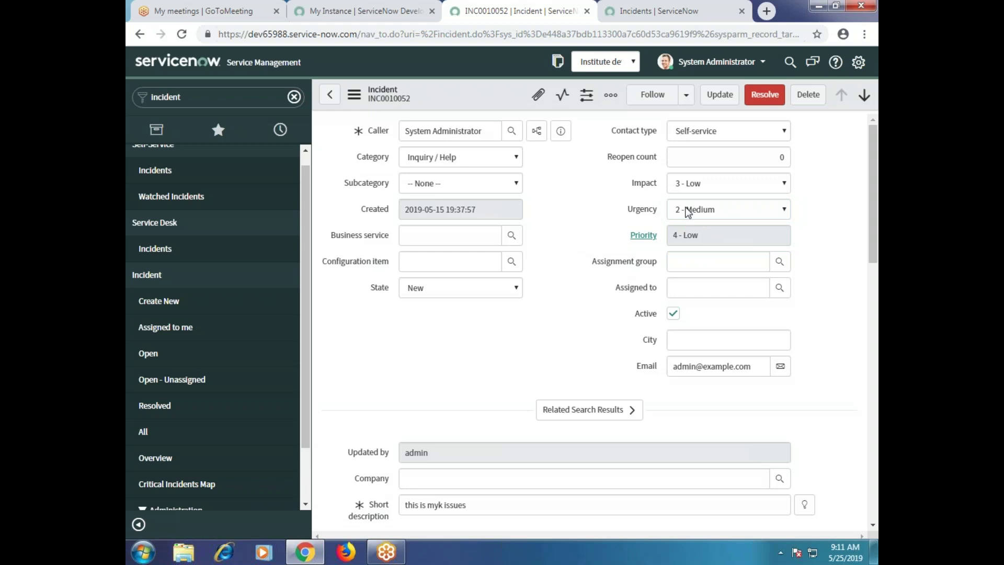
pyautogui.moveTo(482, 131); pyautogui.dragTo(380, 139)
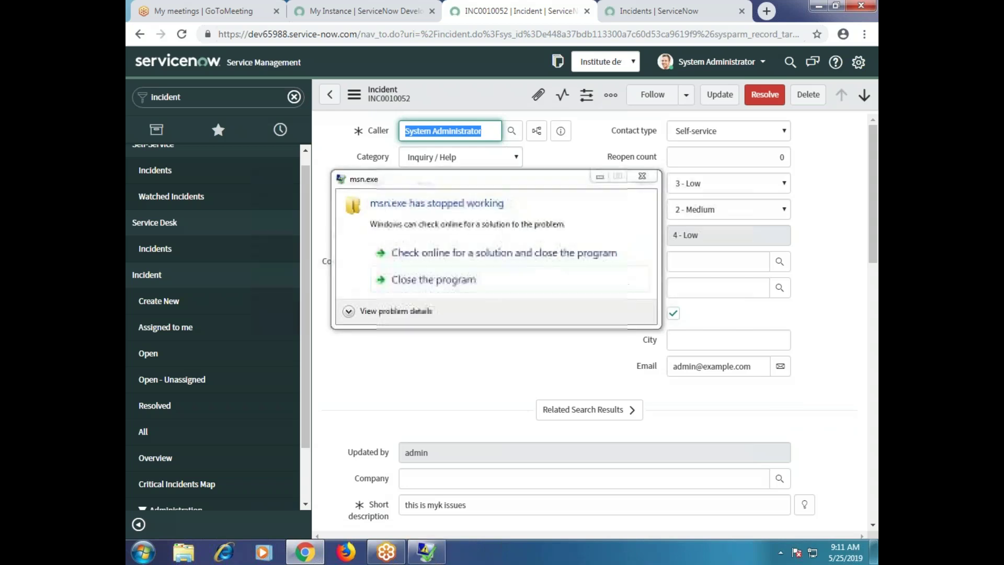
# Close the Windows 'msn.exe has stopped working' error dialog covering the incident form.
pyautogui.click(642, 176)
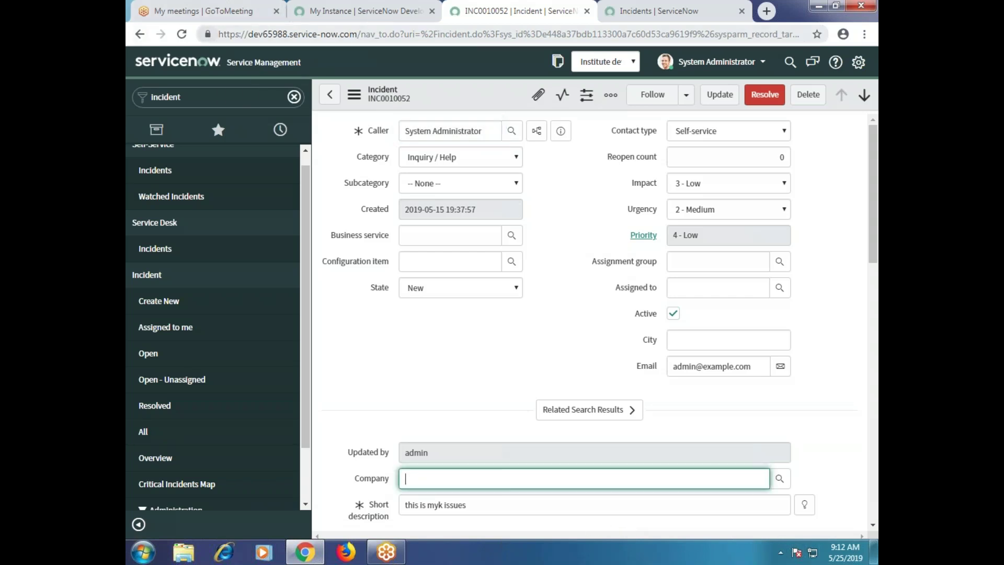
pyautogui.moveTo(218, 34); pyautogui.dragTo(388, 34)
pyautogui.moveTo(450, 20); pyautogui.dragTo(726, 23)
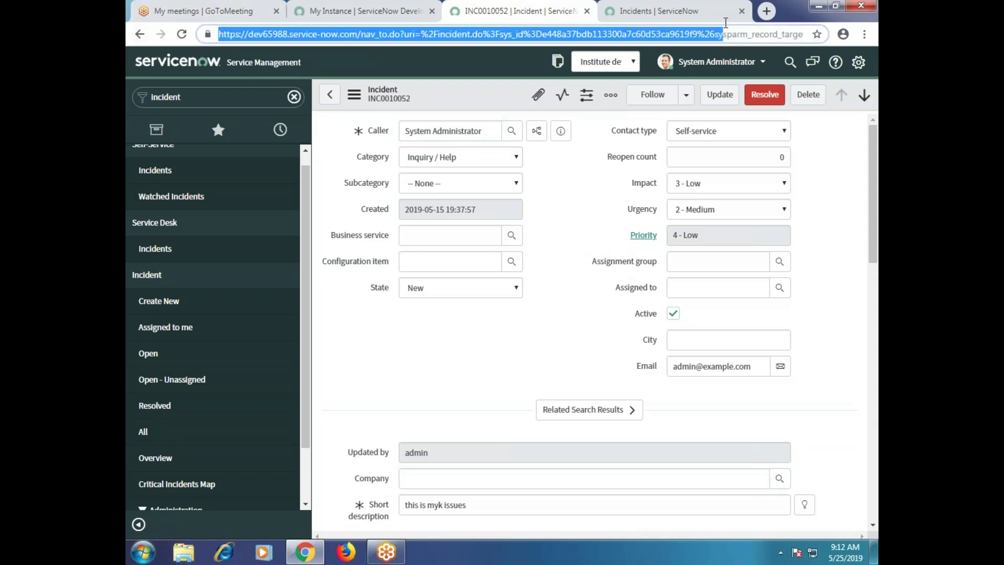
pyautogui.click(579, 278)
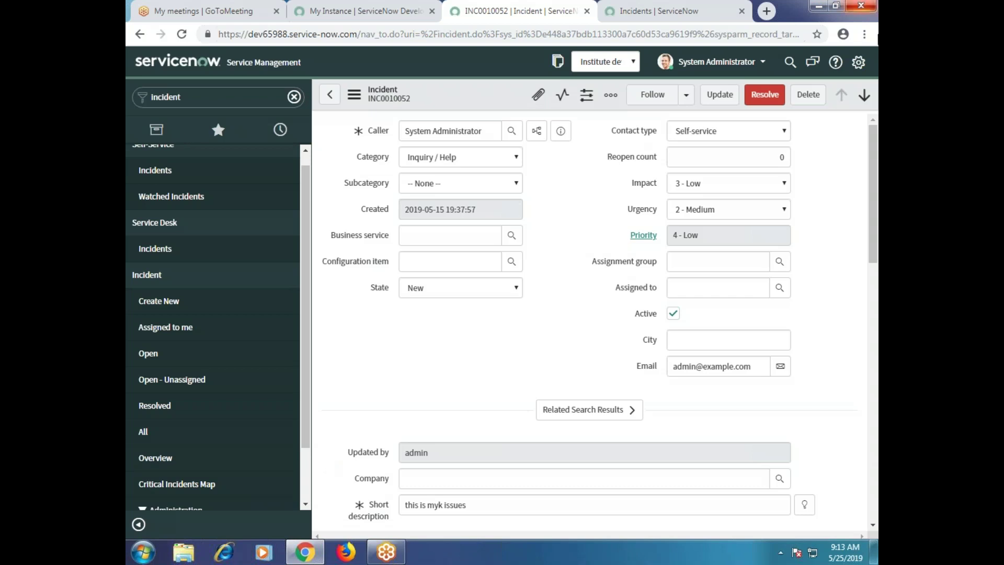
pyautogui.click(748, 161)
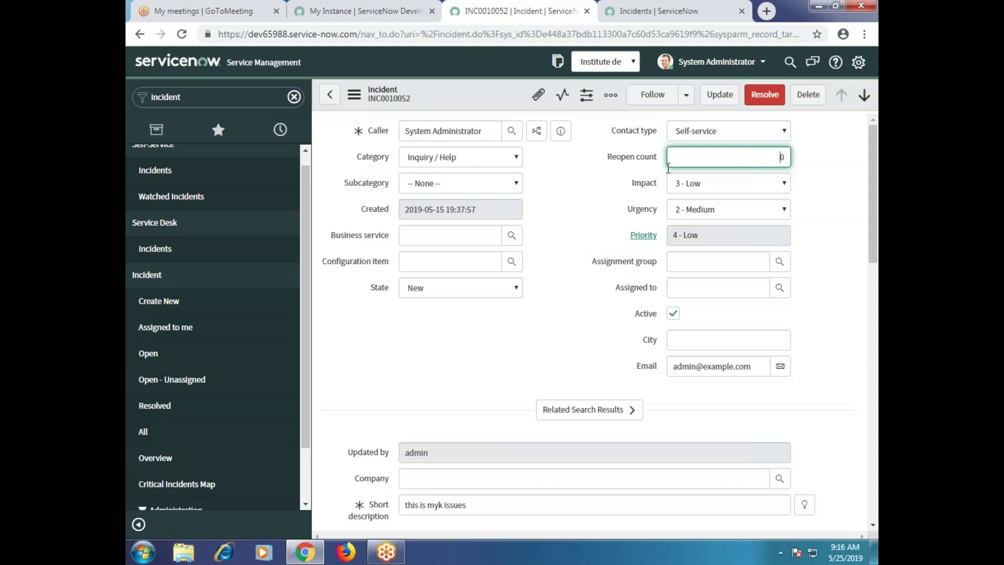
# Open Configure > All for the incident table to list its 60 business rules.
pyautogui.rightClick(472, 99)
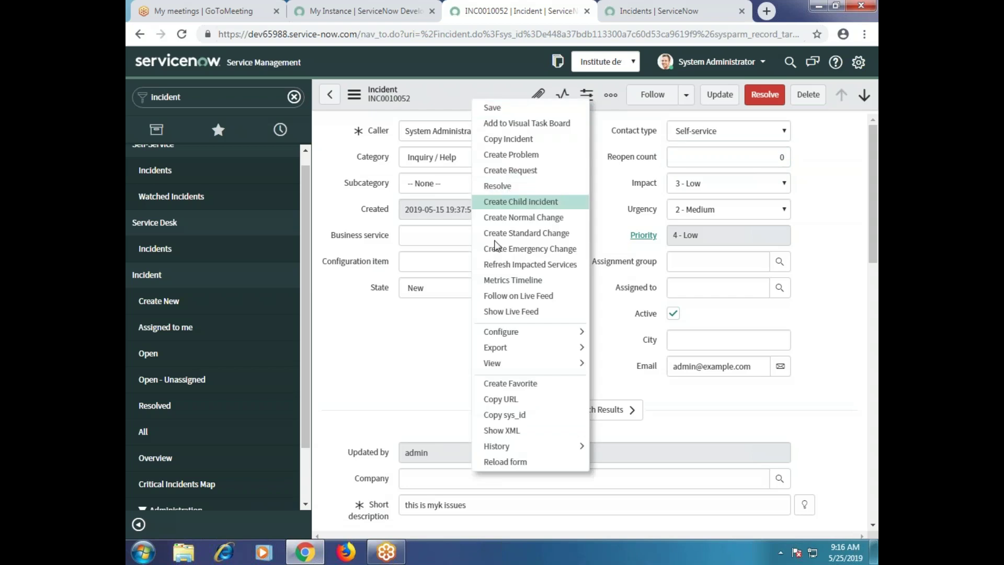
pyautogui.moveTo(501, 330)
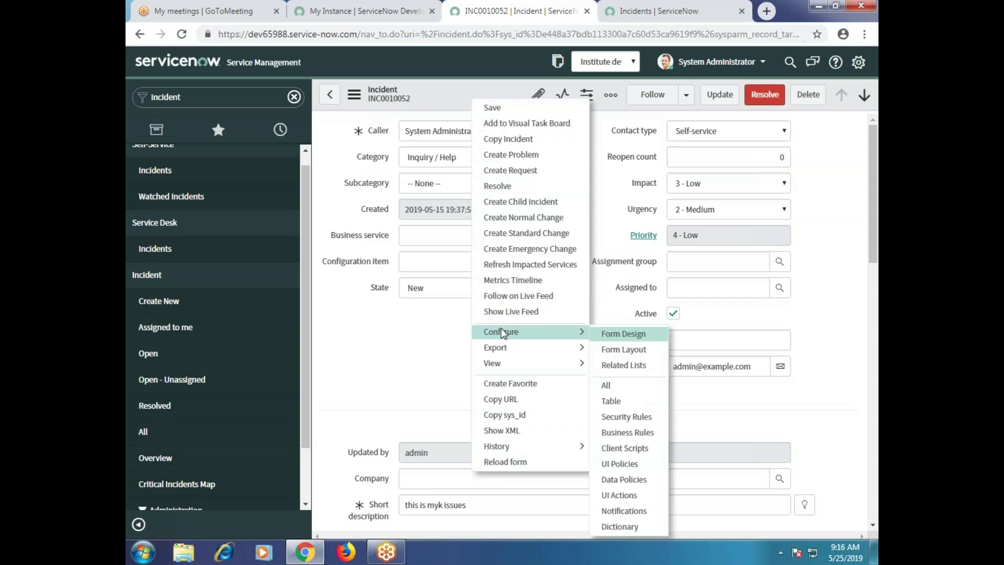
pyautogui.click(617, 380)
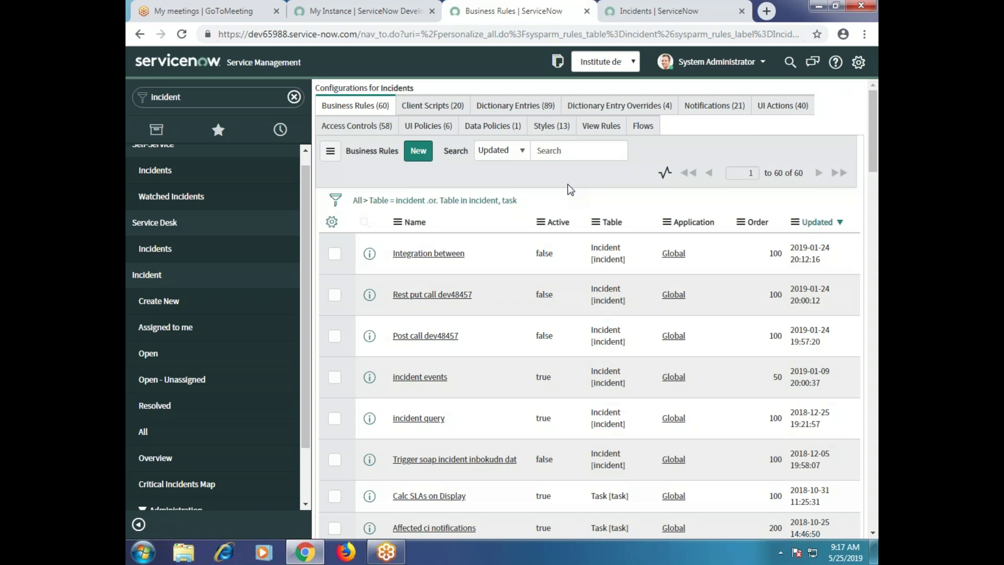
pyautogui.scroll(1, 214, 314)
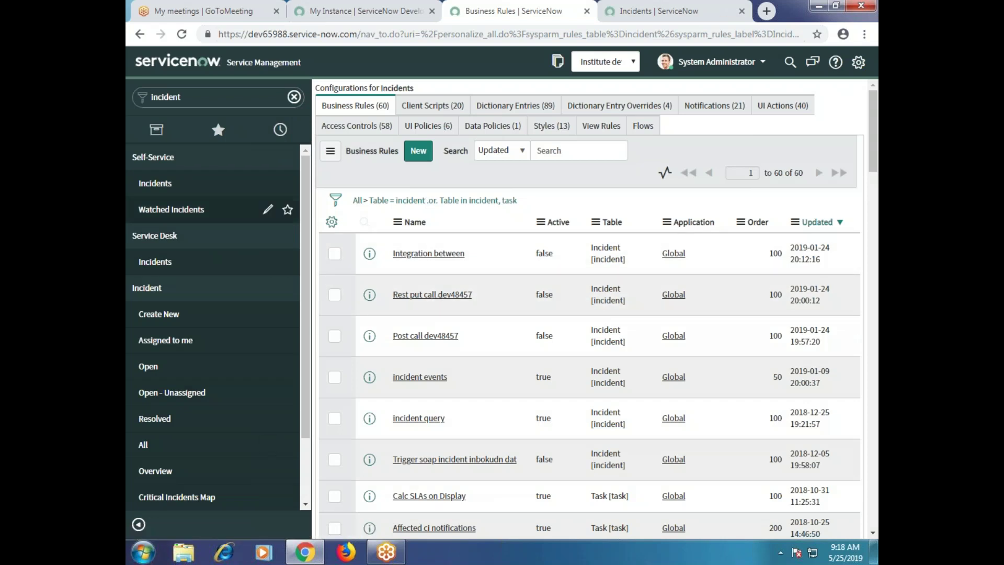
# Browse the incident Client Scripts, Dictionary Entries, Notifications, UI Actions, Access Controls and UI Policies lists.
pyautogui.click(428, 115)
pyautogui.click(505, 110)
pyautogui.click(722, 105)
pyautogui.click(791, 114)
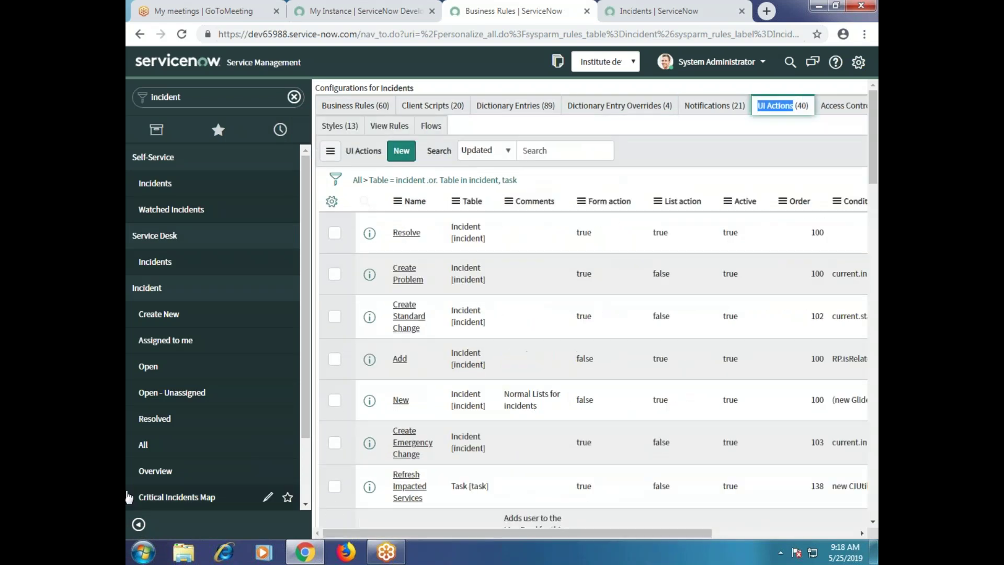
pyautogui.click(852, 110)
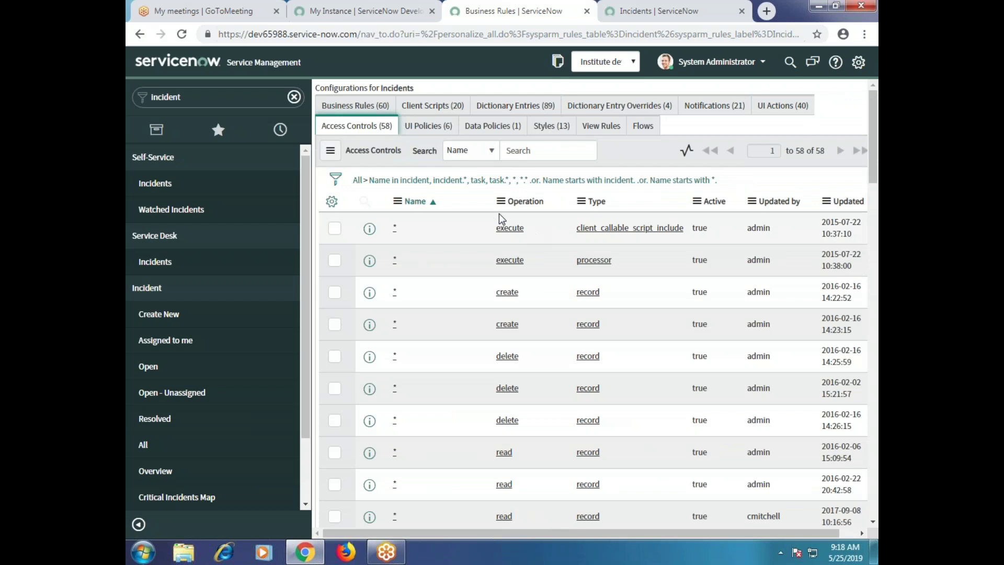
pyautogui.click(431, 127)
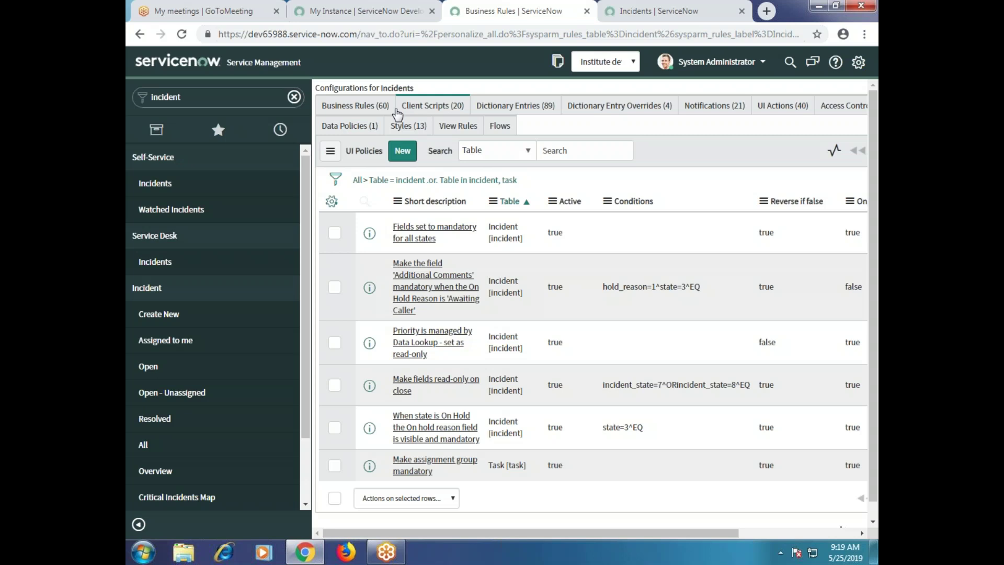
# Return to Business Rules, then back to the 20 client scripts and pick one.
pyautogui.click(369, 108)
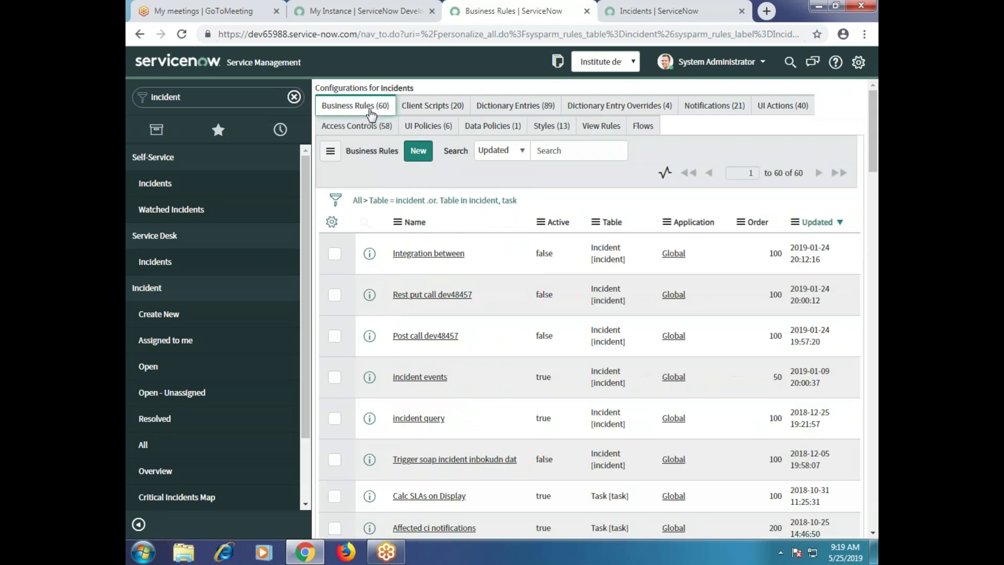
pyautogui.click(429, 110)
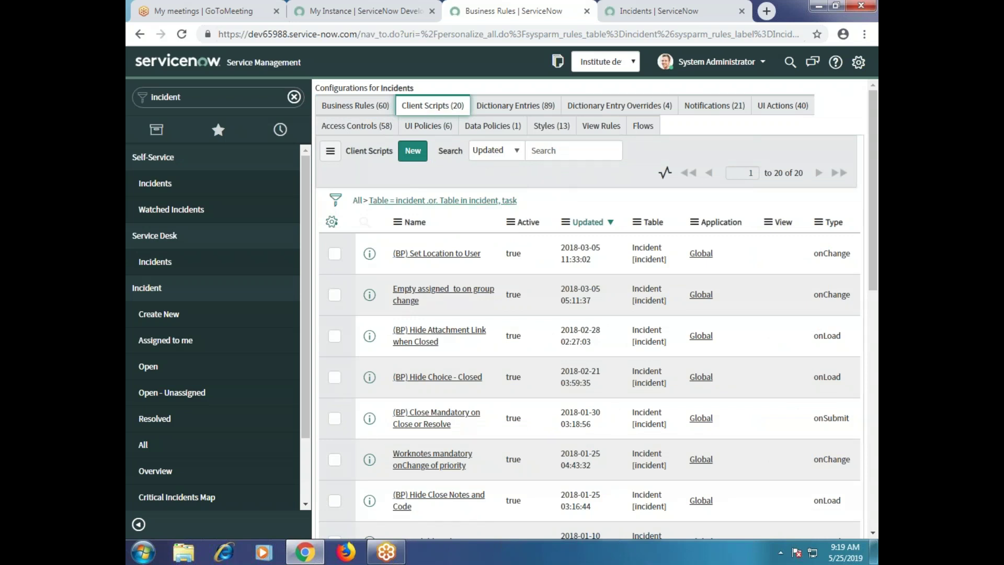
pyautogui.click(406, 254)
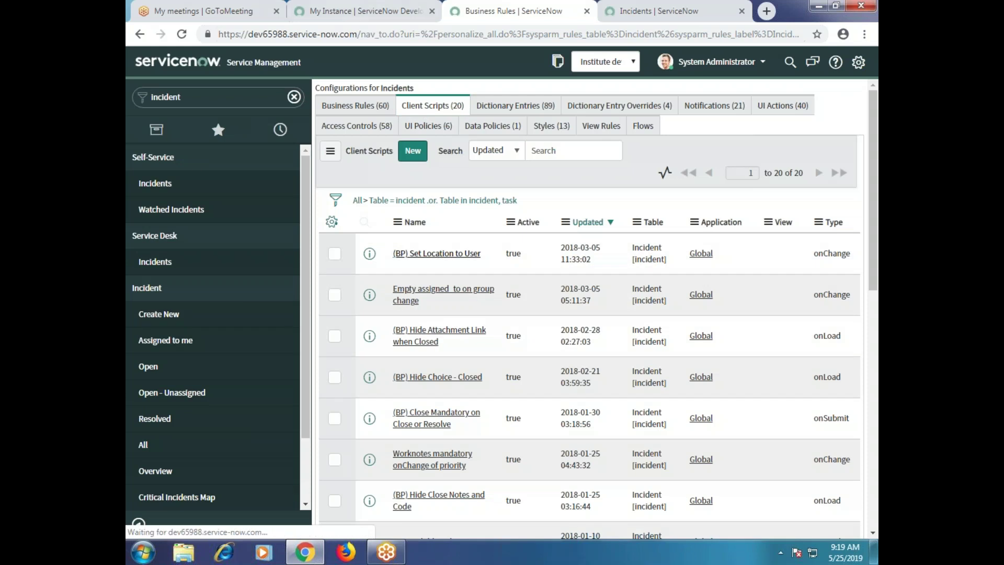
# Open the '(BP) Set Location to User' client script, review its onChange script, and clear the navigator filter.
pyautogui.click(606, 225)
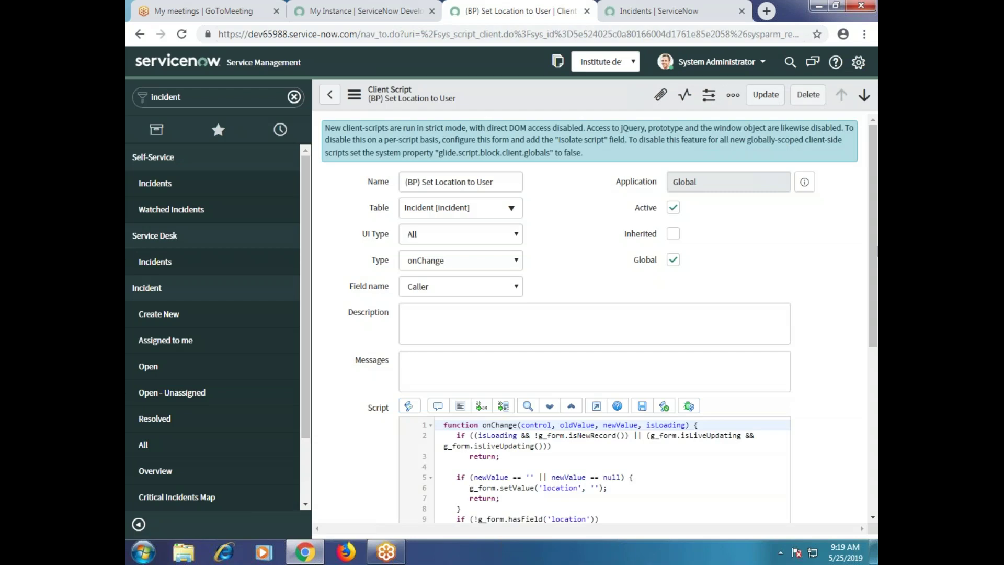
pyautogui.scroll(-3, 833, 312)
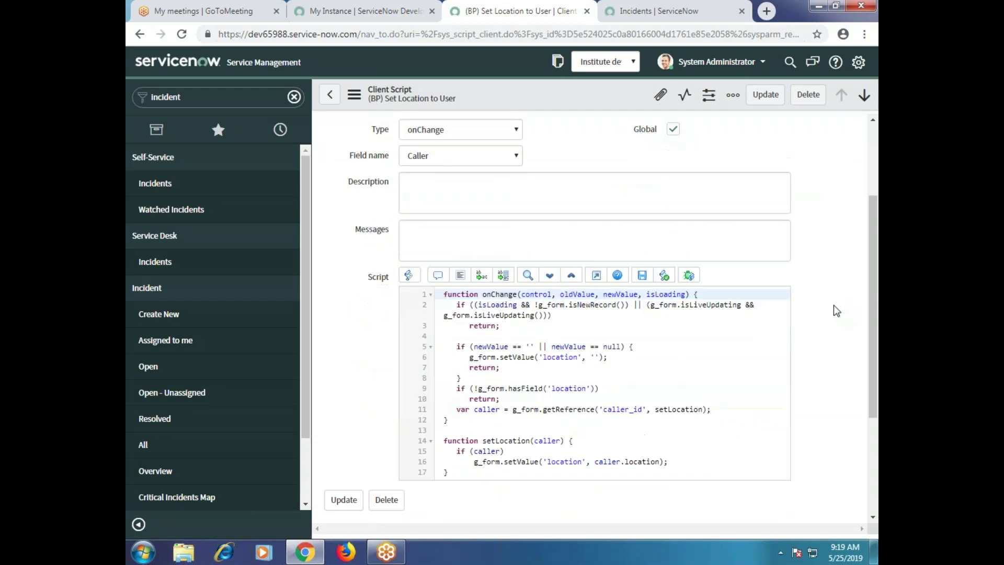
pyautogui.scroll(-1, 834, 311)
pyautogui.scroll(3, 834, 311)
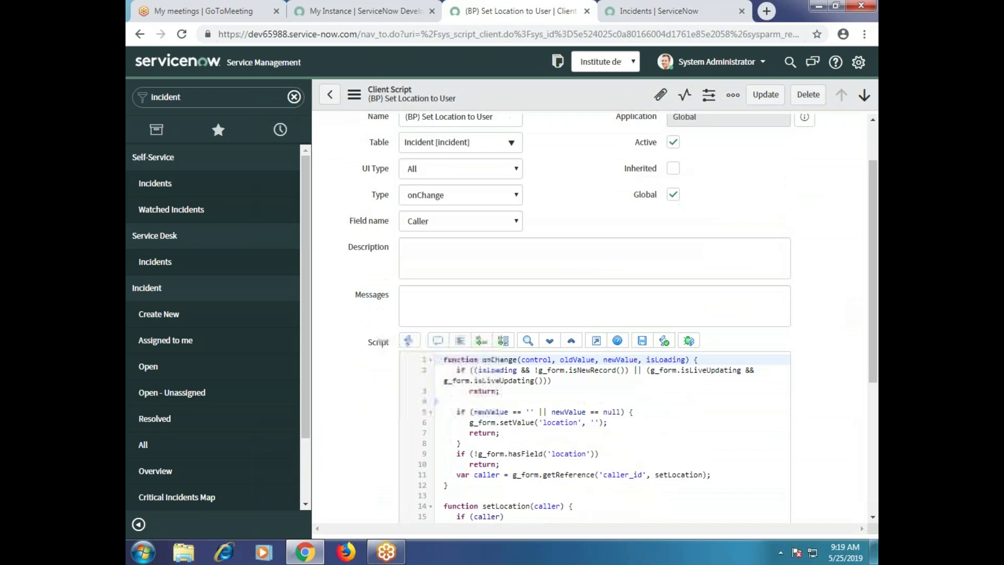
pyautogui.scroll(-5, 834, 312)
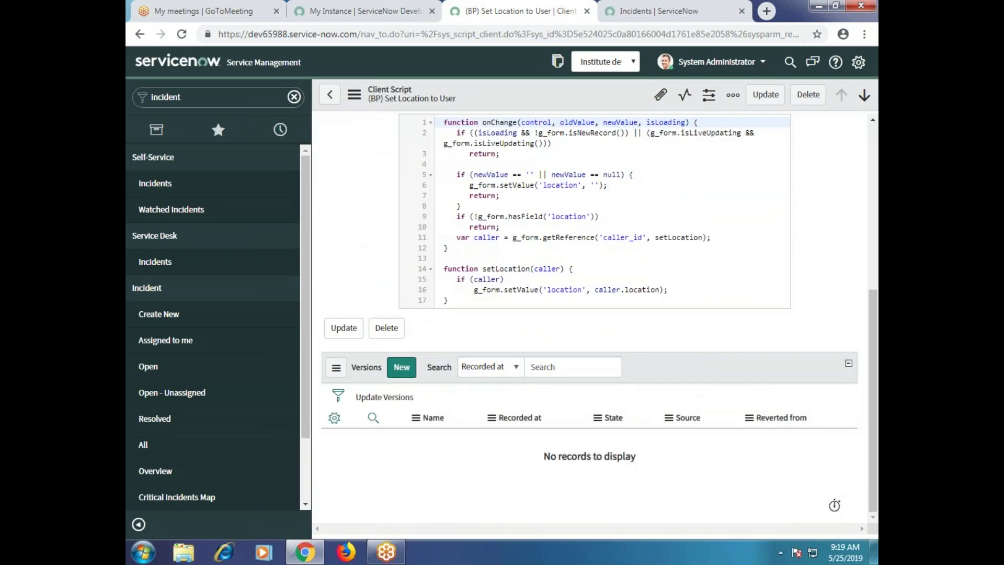
pyautogui.scroll(1, 323, 261)
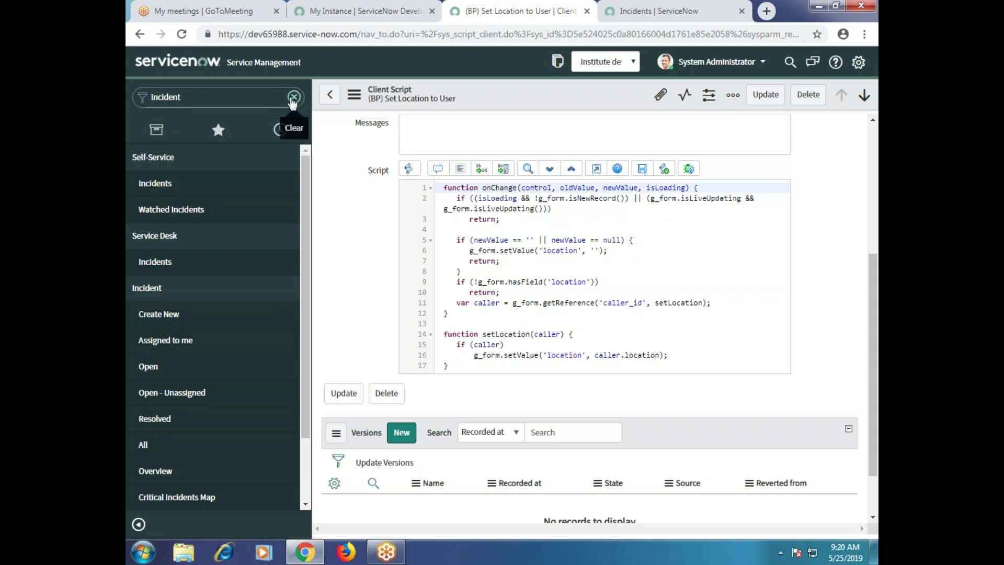
pyautogui.click(293, 98)
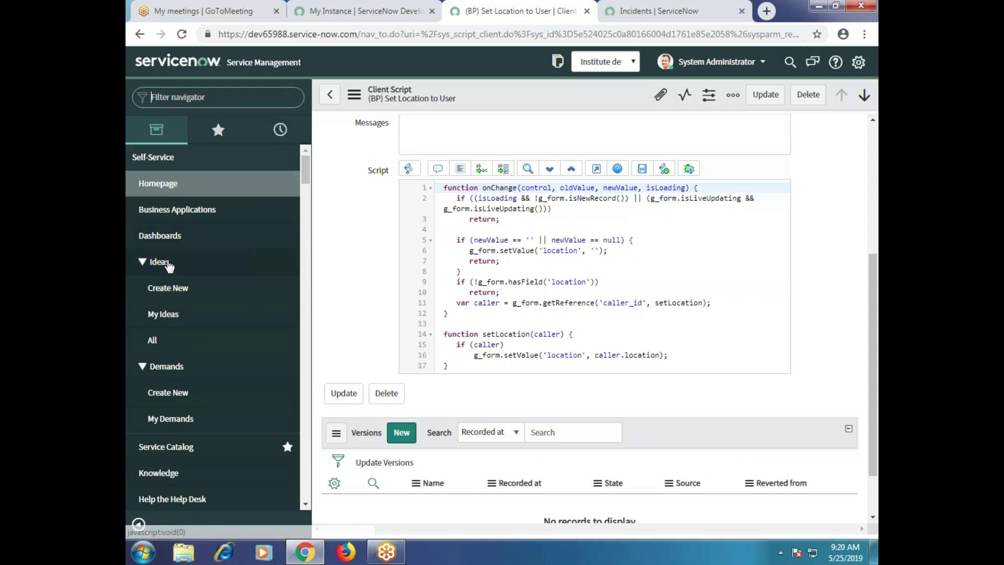